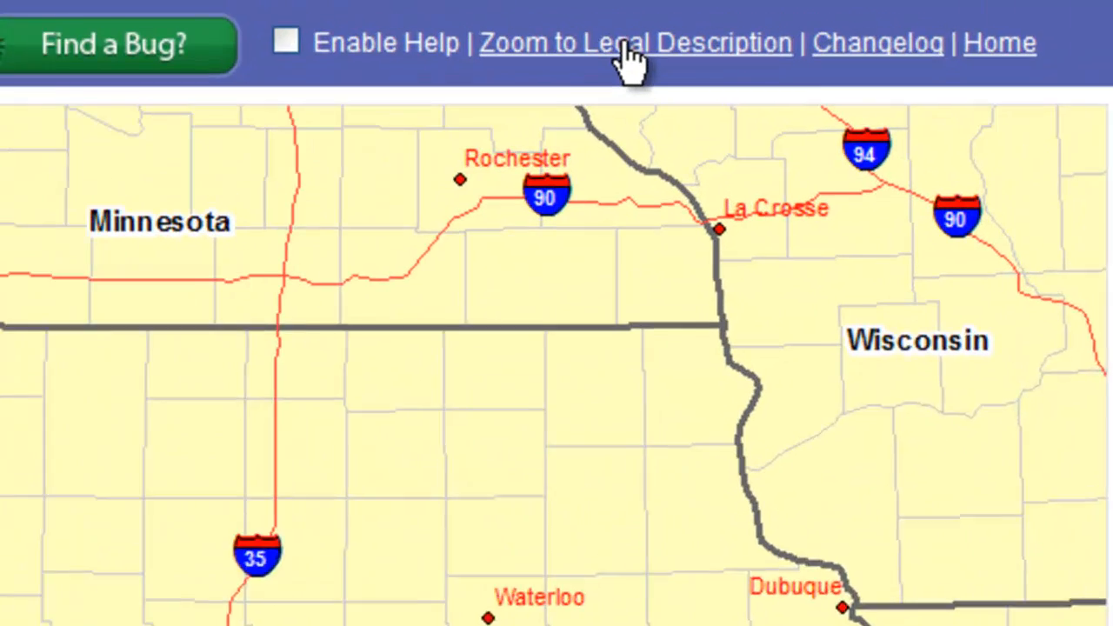
Step: Zoom to legal description Section 17, Township 85 N, Range 35 W, and enlarge the drainage area in the section's northeastern part
click(748, 15)
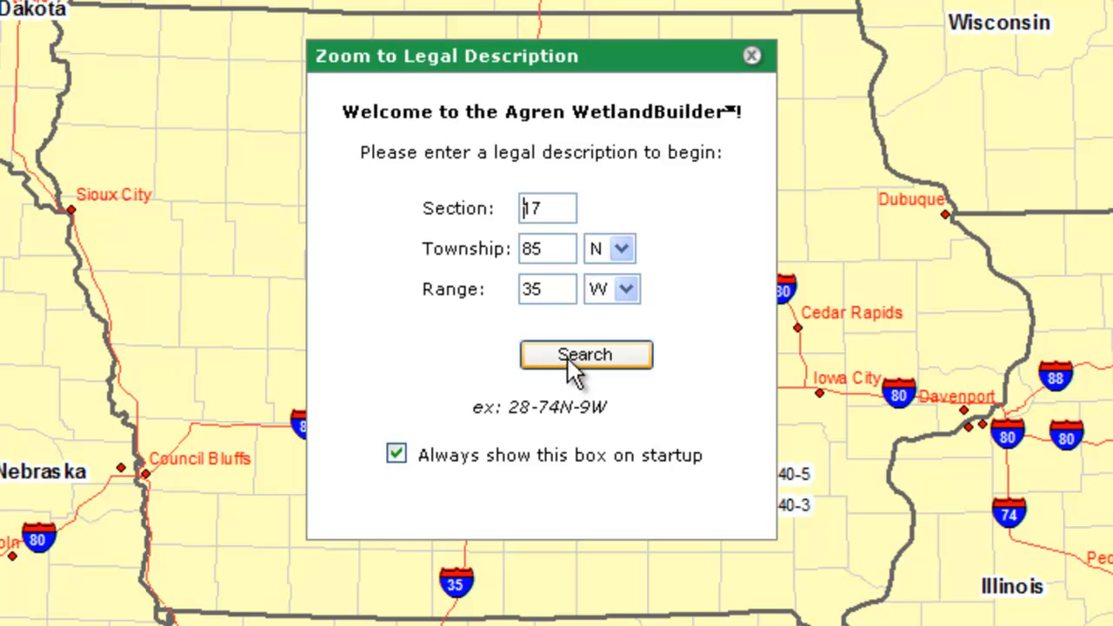
click(568, 356)
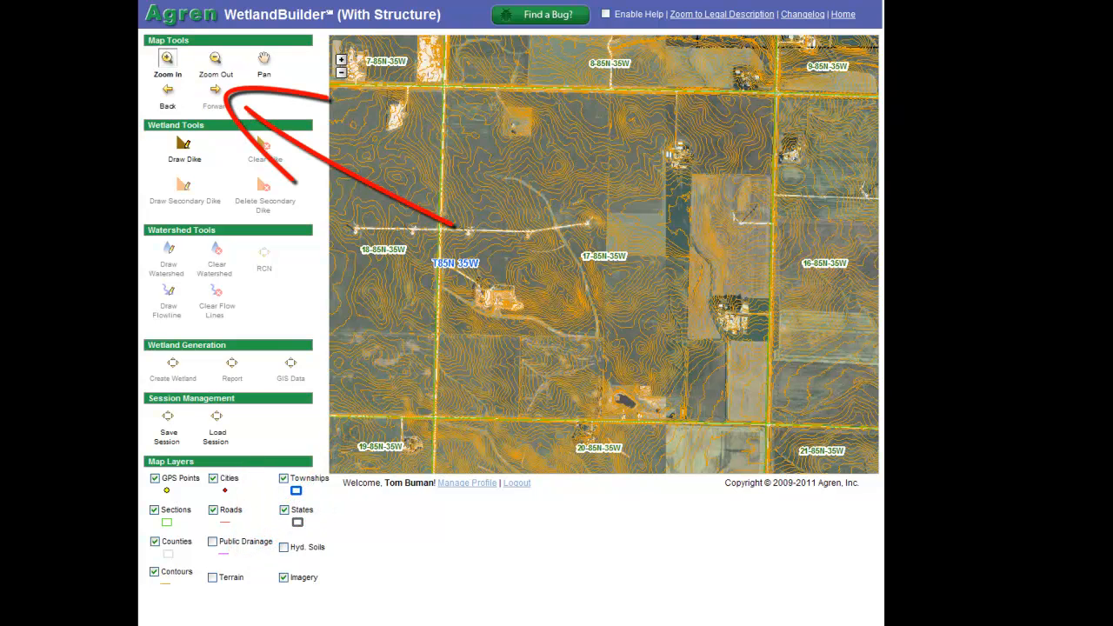
mouse_move(561, 102)
mouse_down()
mouse_move(701, 154)
mouse_move(760, 292)
mouse_up()
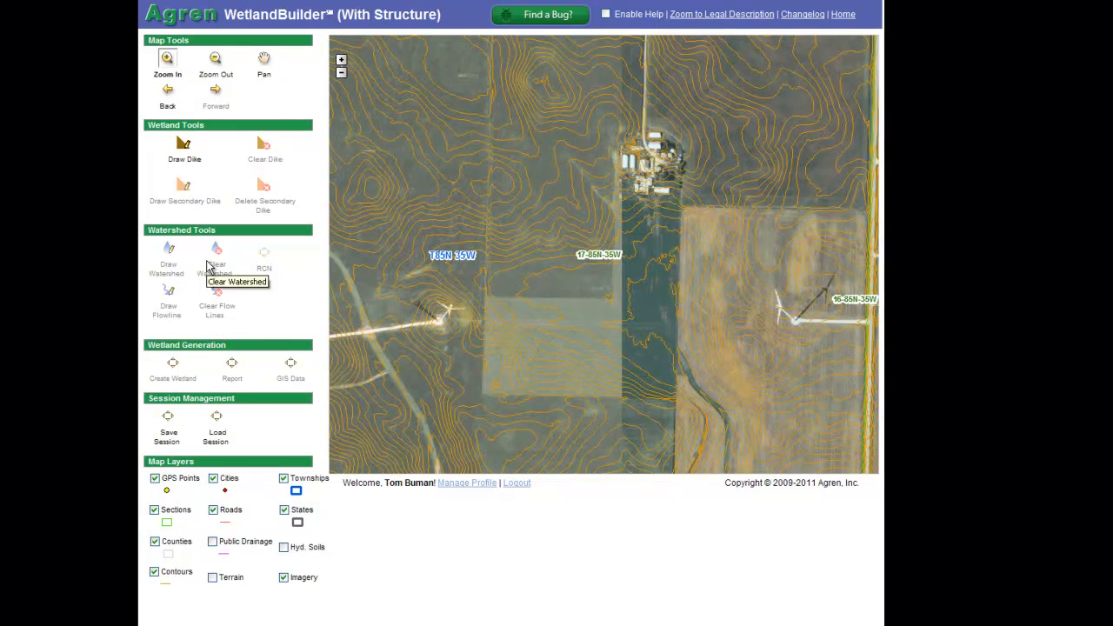
Step: Draw a straight diagonal dike across the drainage channel, from the dark field strip to the high ground in the eastern field
click(184, 147)
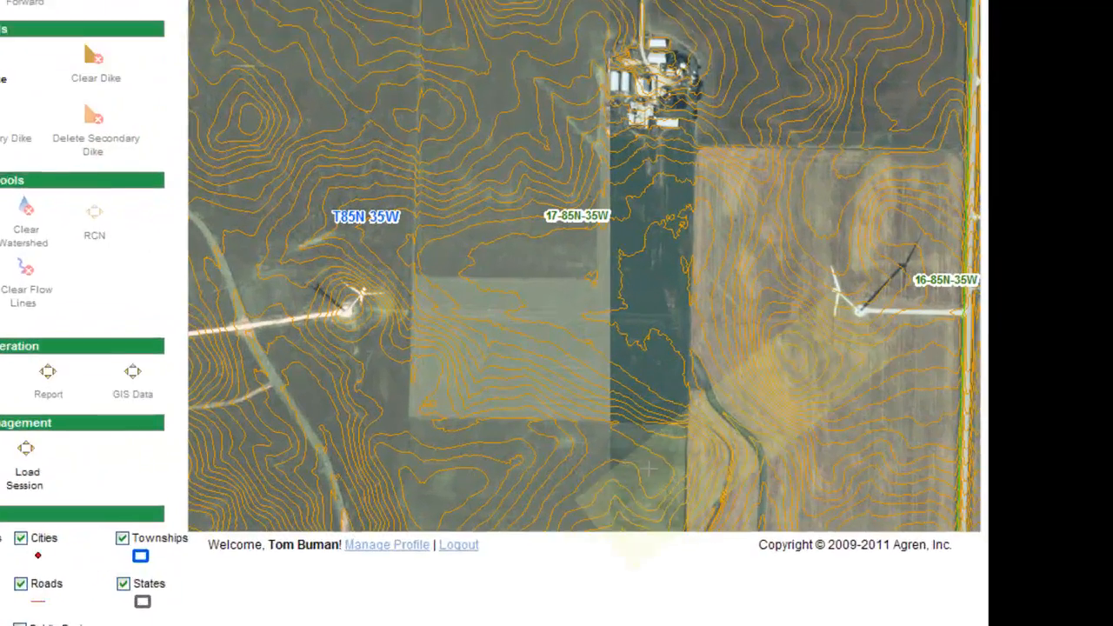
click(649, 429)
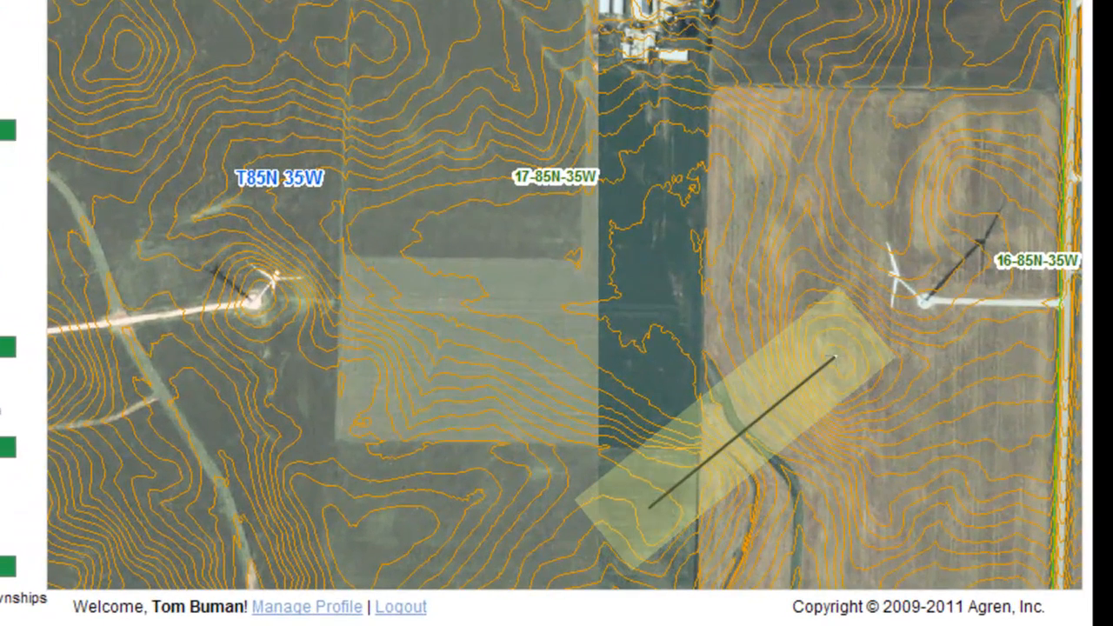
double_click(835, 356)
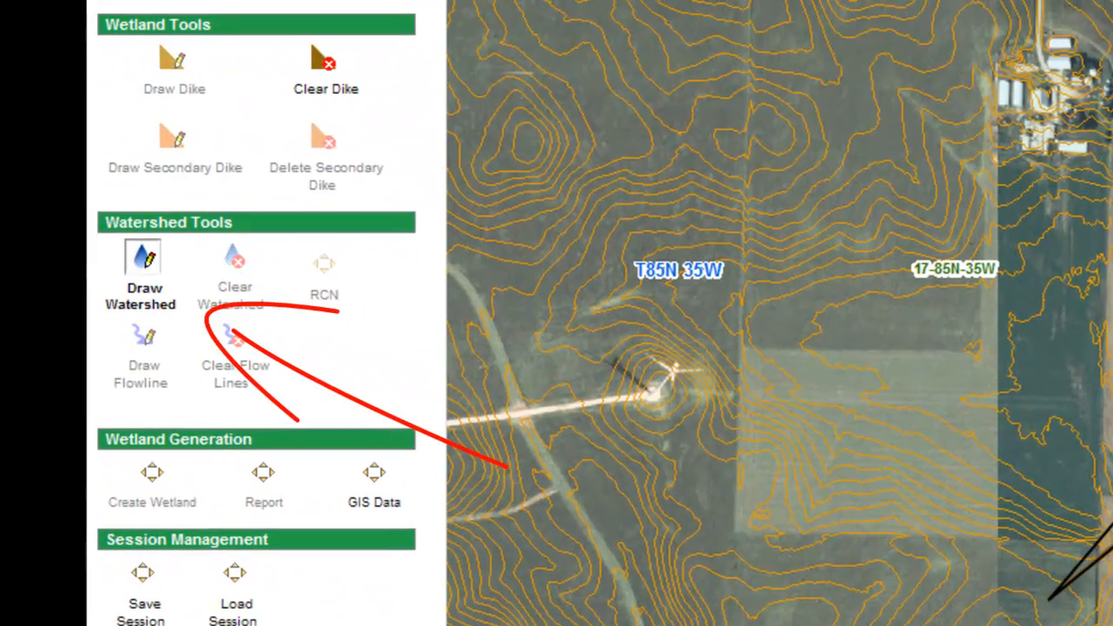
Step: Draw the watershed boundary of about 92.2 acres from the dike's northeast end, north around the farmstead, west, and back toward the dike's southwest end
click(829, 413)
click(823, 361)
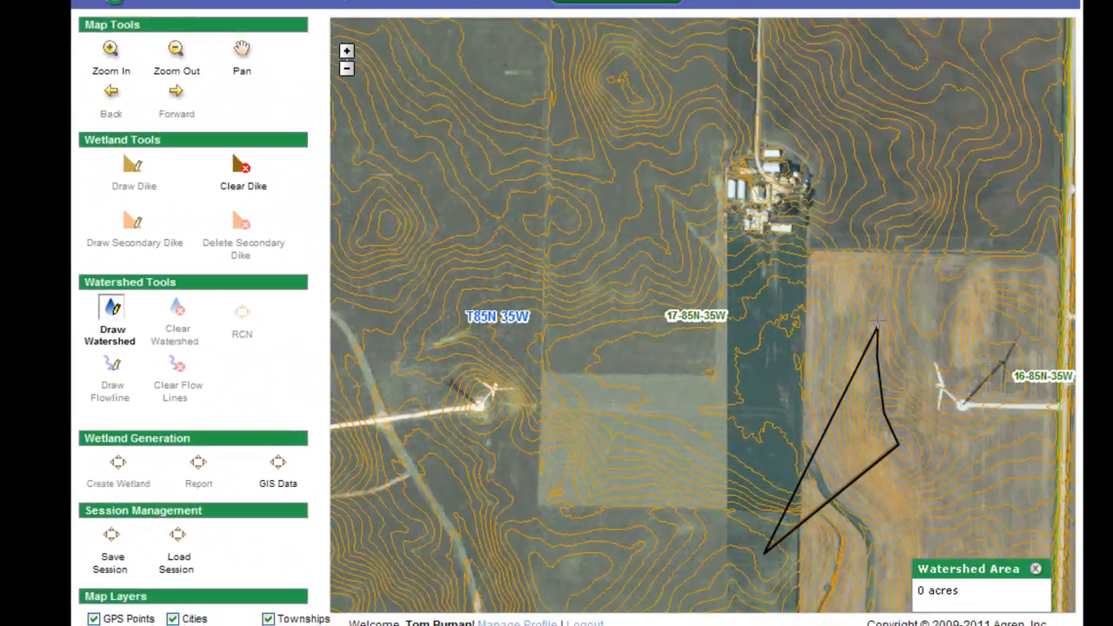
click(824, 304)
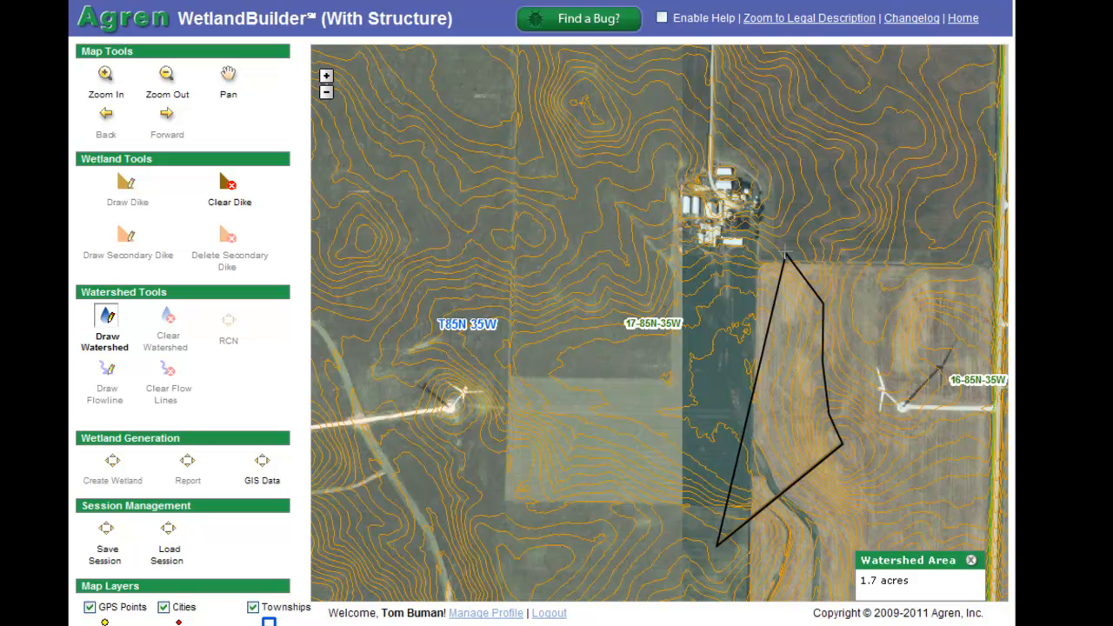
click(763, 198)
click(720, 154)
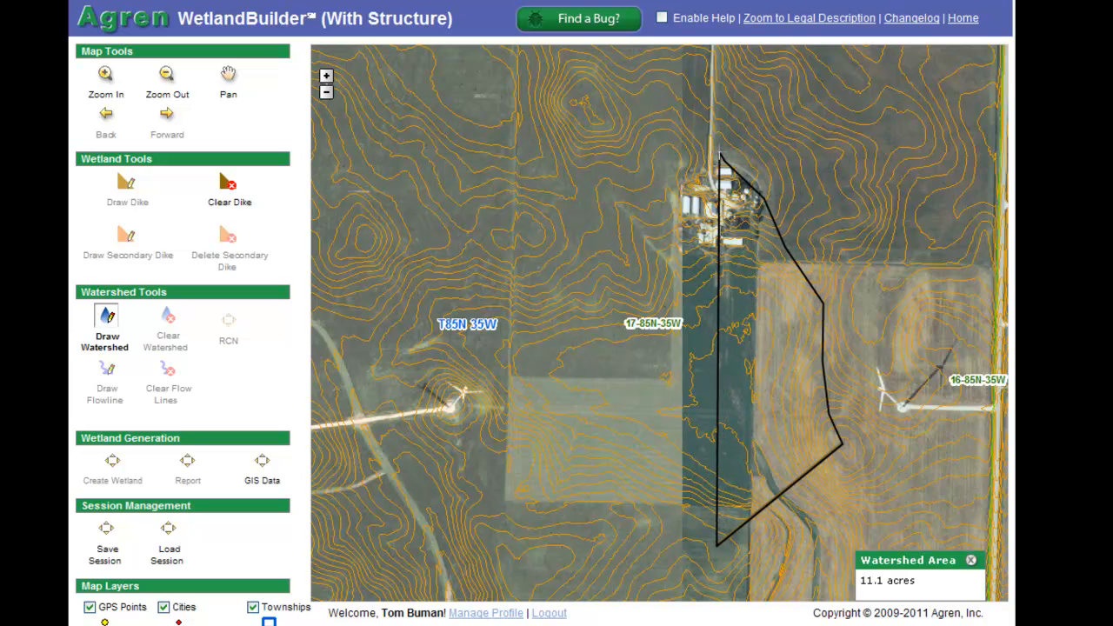
click(685, 108)
click(670, 102)
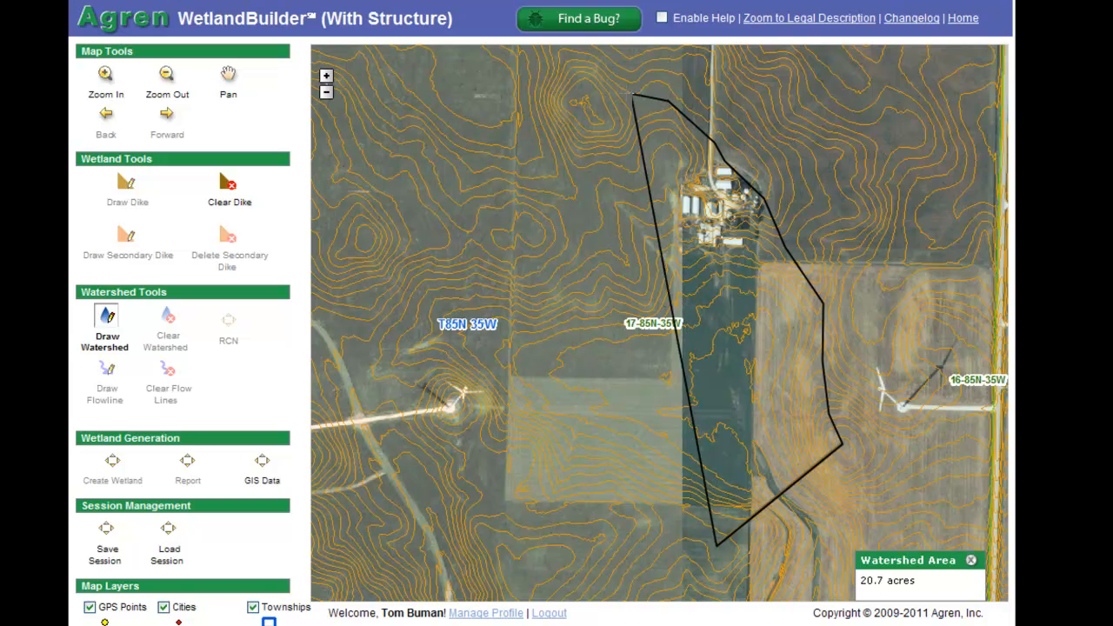
click(613, 94)
click(587, 109)
click(584, 210)
click(522, 229)
click(473, 237)
click(401, 231)
click(364, 242)
click(373, 300)
click(366, 355)
click(384, 393)
click(455, 408)
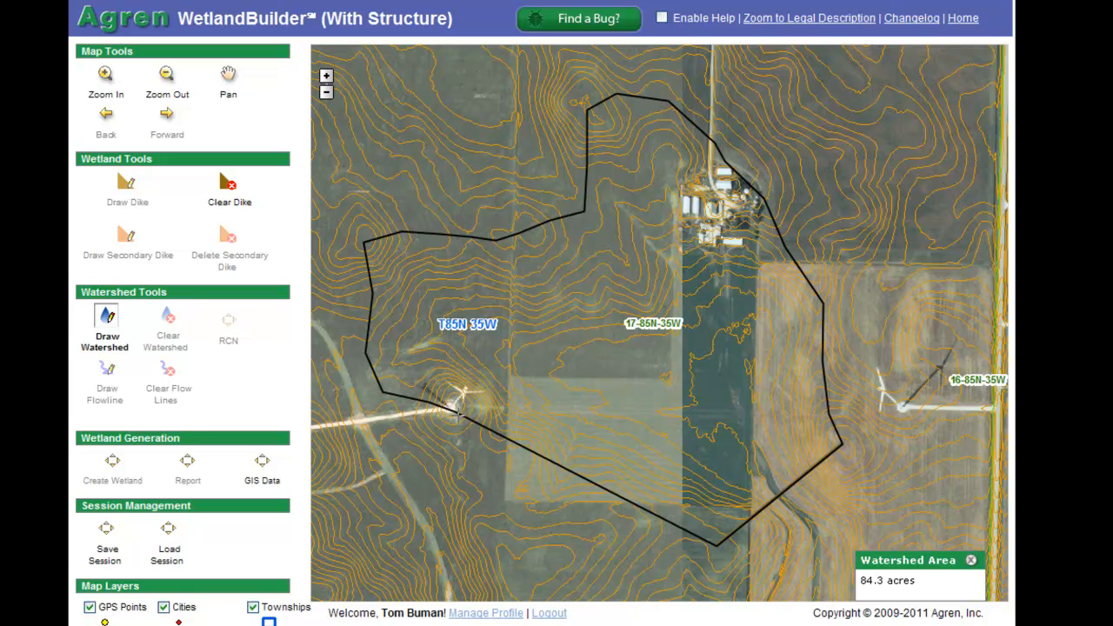
click(477, 447)
click(493, 496)
click(506, 525)
click(535, 574)
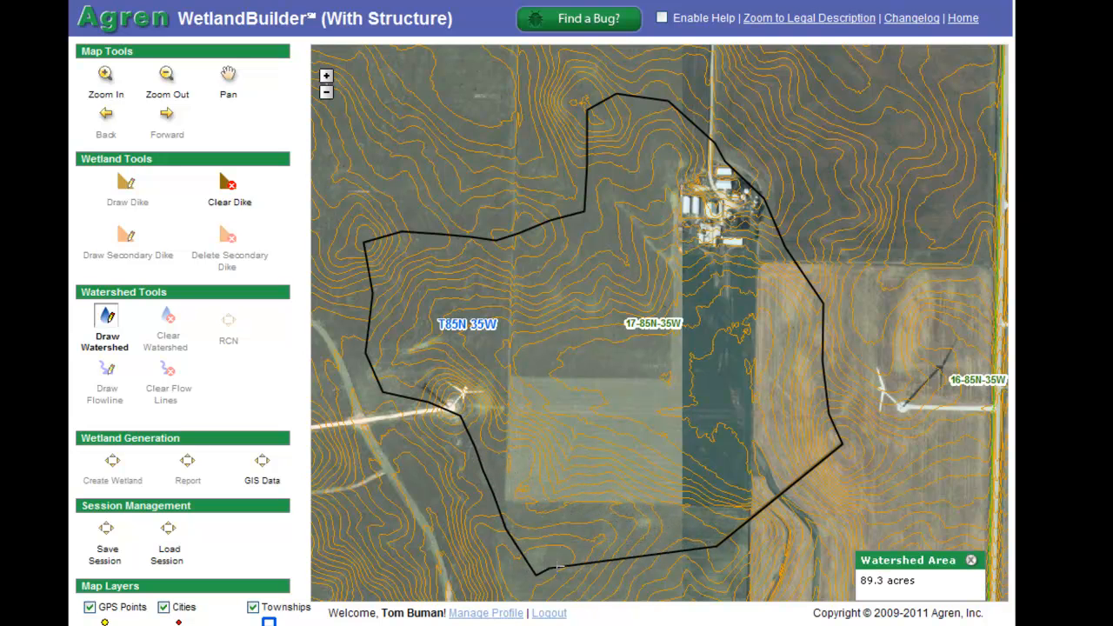
double_click(653, 517)
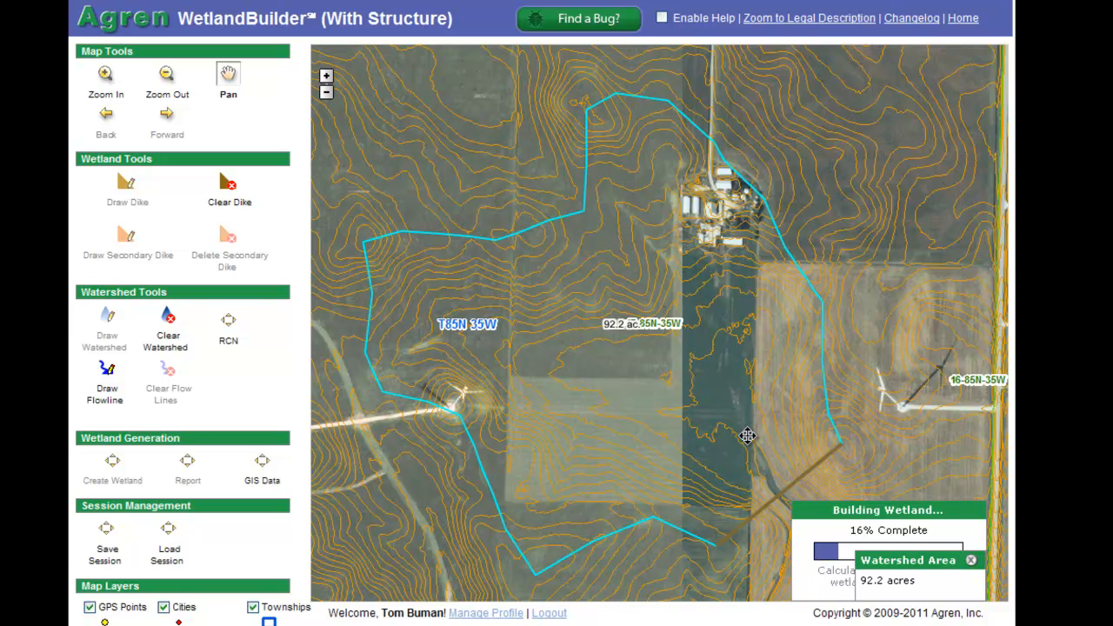
Step: Draw a flowline from the watershed's northwest corner southeast through the wetland area to the channel at the dike
click(107, 374)
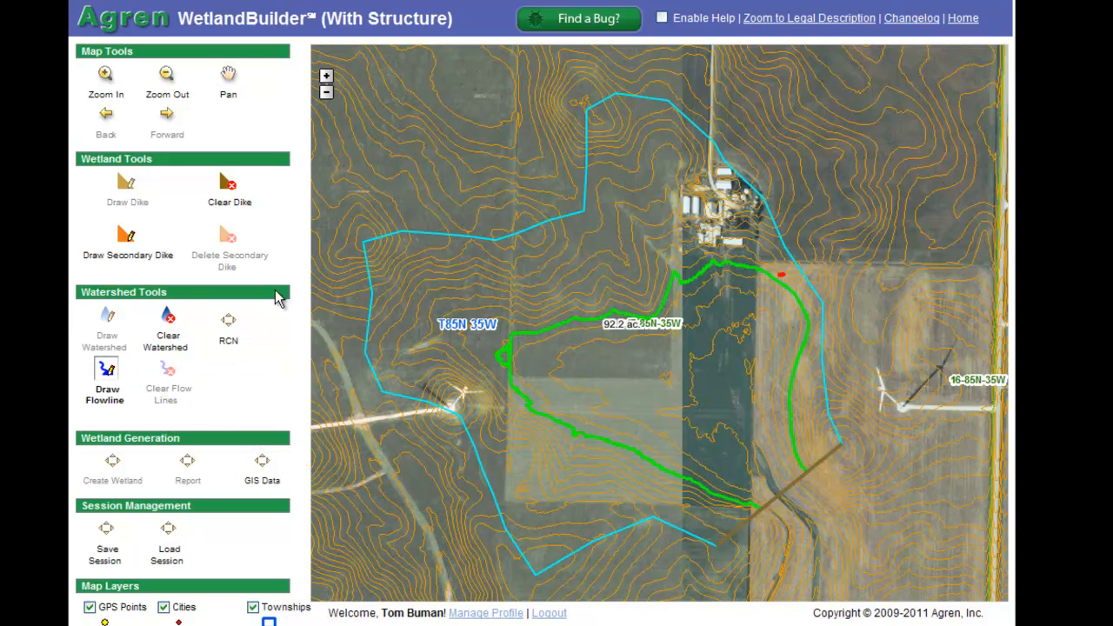
click(351, 241)
click(382, 280)
click(423, 326)
click(480, 346)
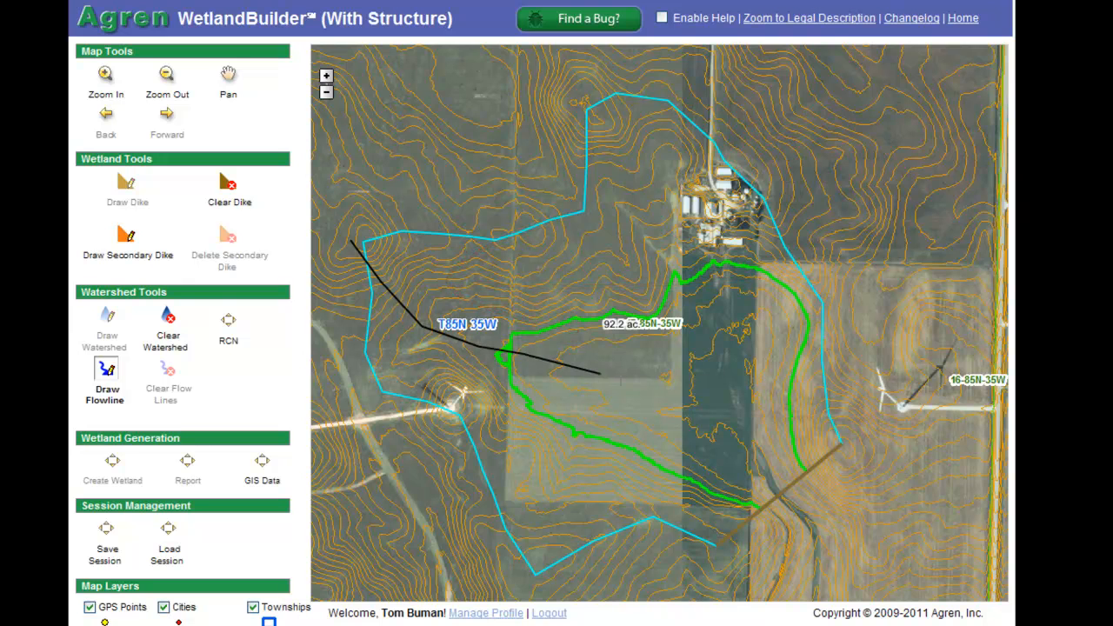
click(747, 420)
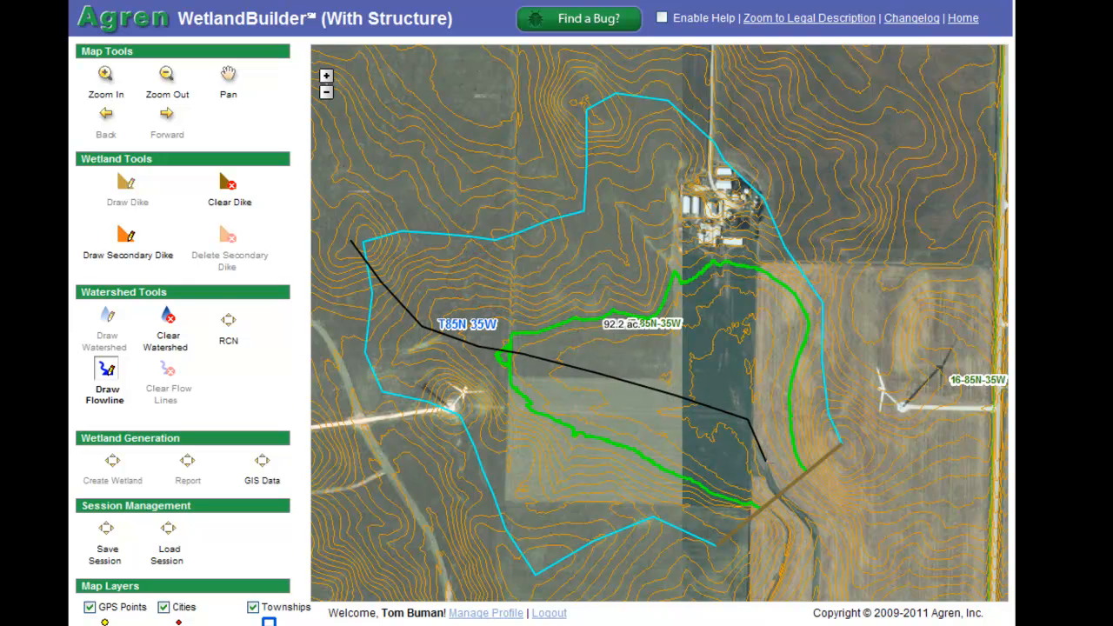
double_click(787, 500)
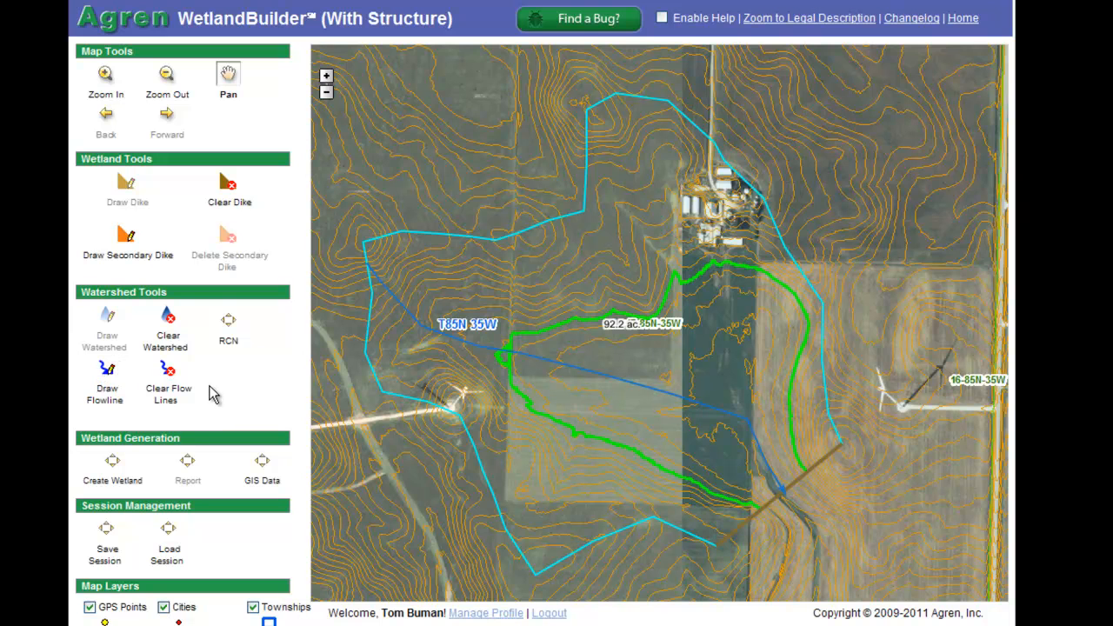
Step: Indicate that the RCN number is not known and assign soil hydrologic group D to the large central soil area
click(227, 322)
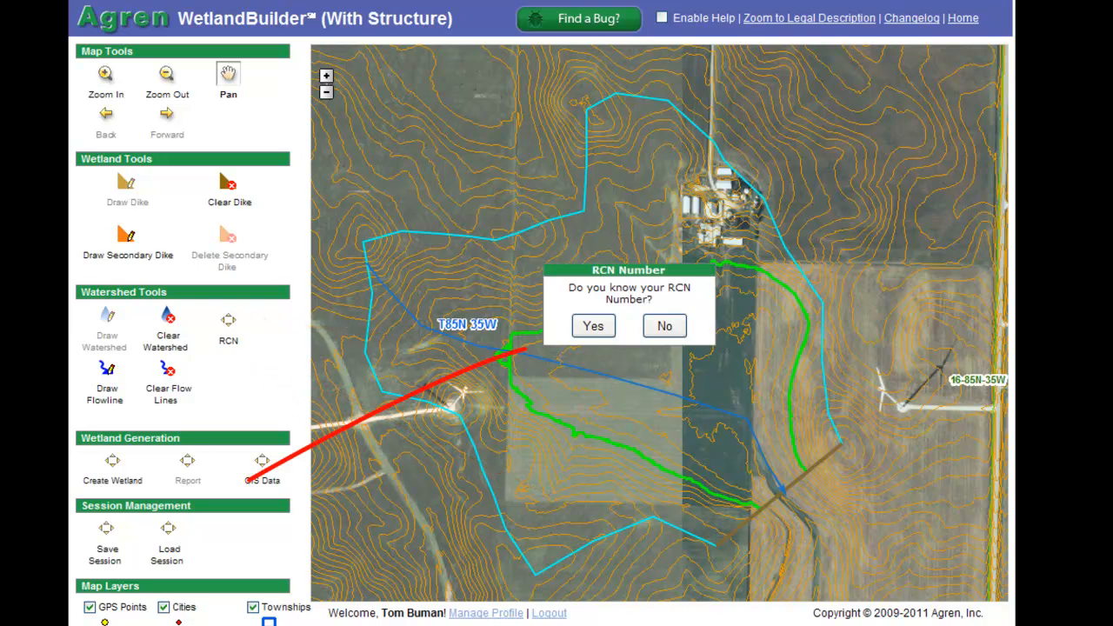
click(661, 327)
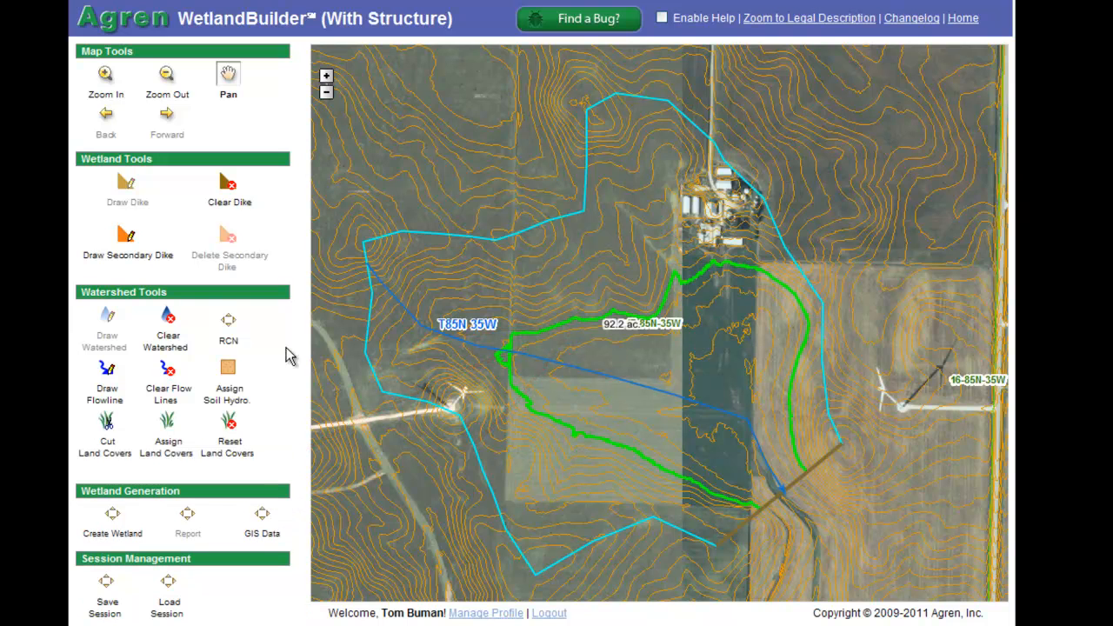
click(229, 372)
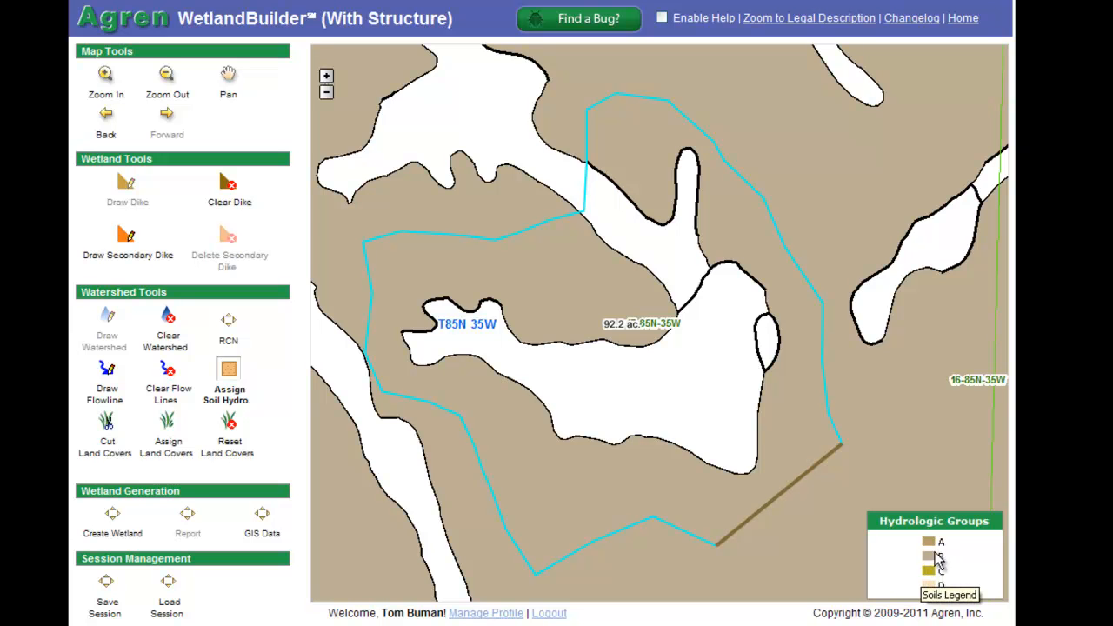
click(684, 372)
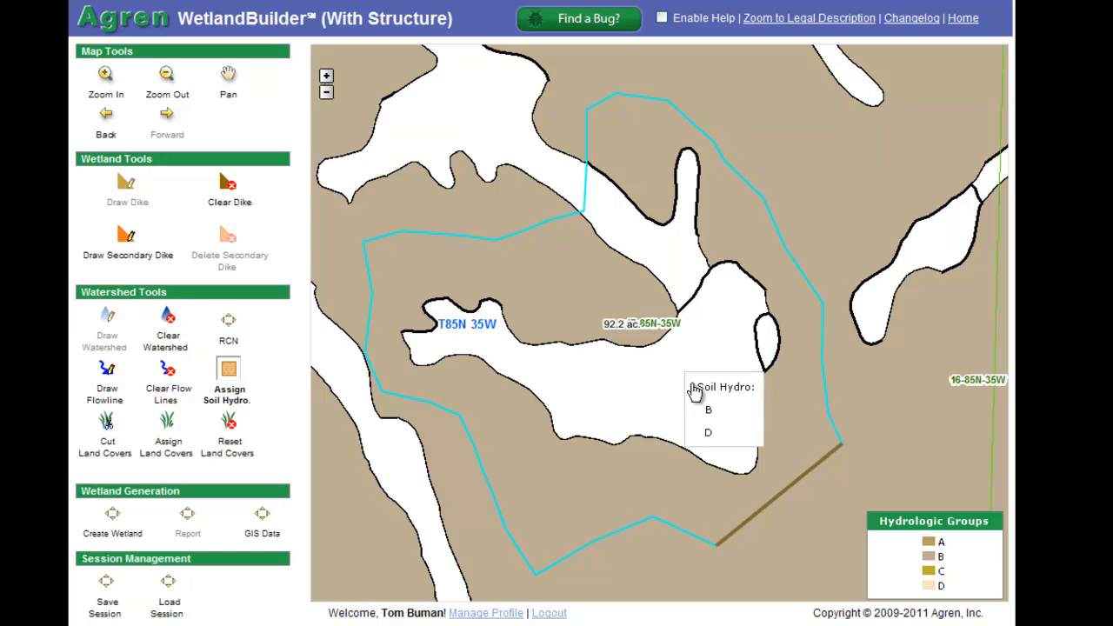
click(721, 434)
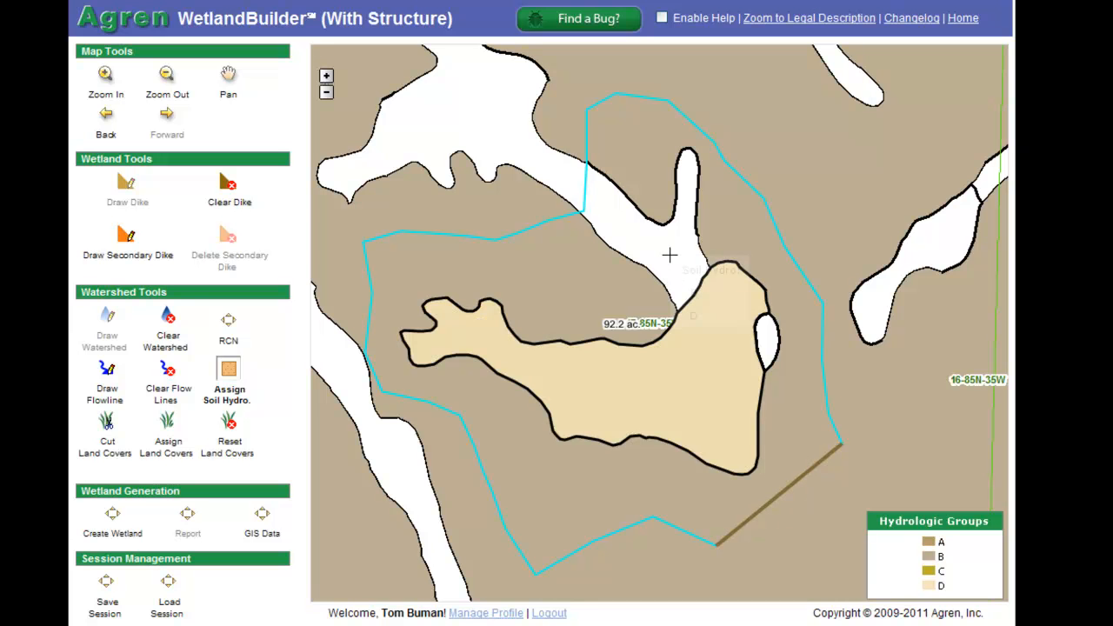
Step: Assign hydrologic groups to the branched northern soil area and the small oval soil area on the watershed's eastern side
click(668, 252)
click(699, 300)
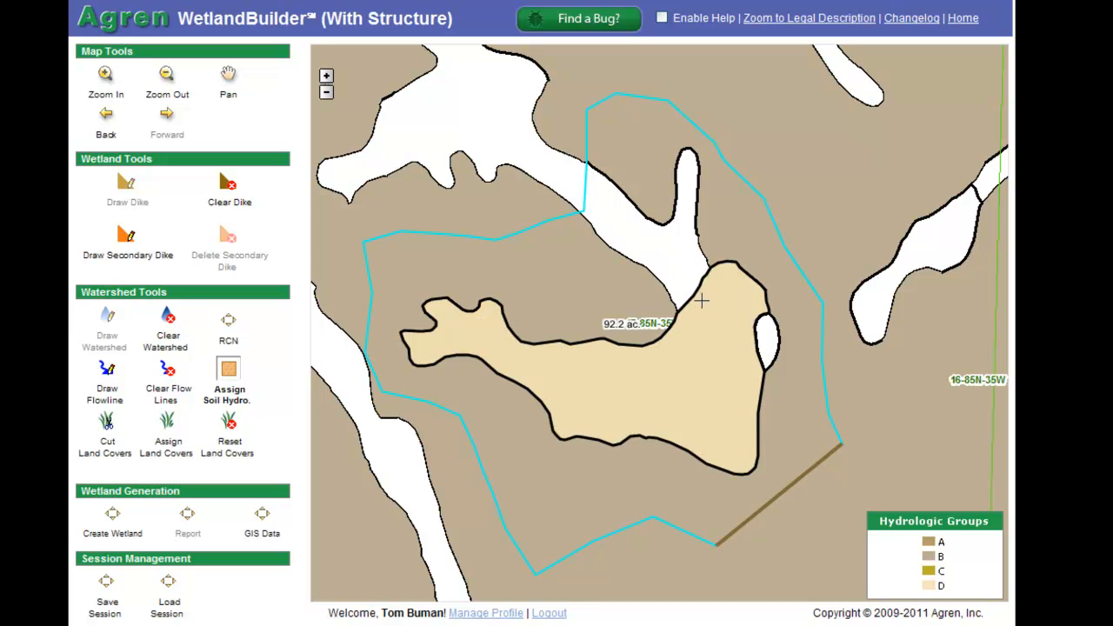
click(768, 337)
click(791, 398)
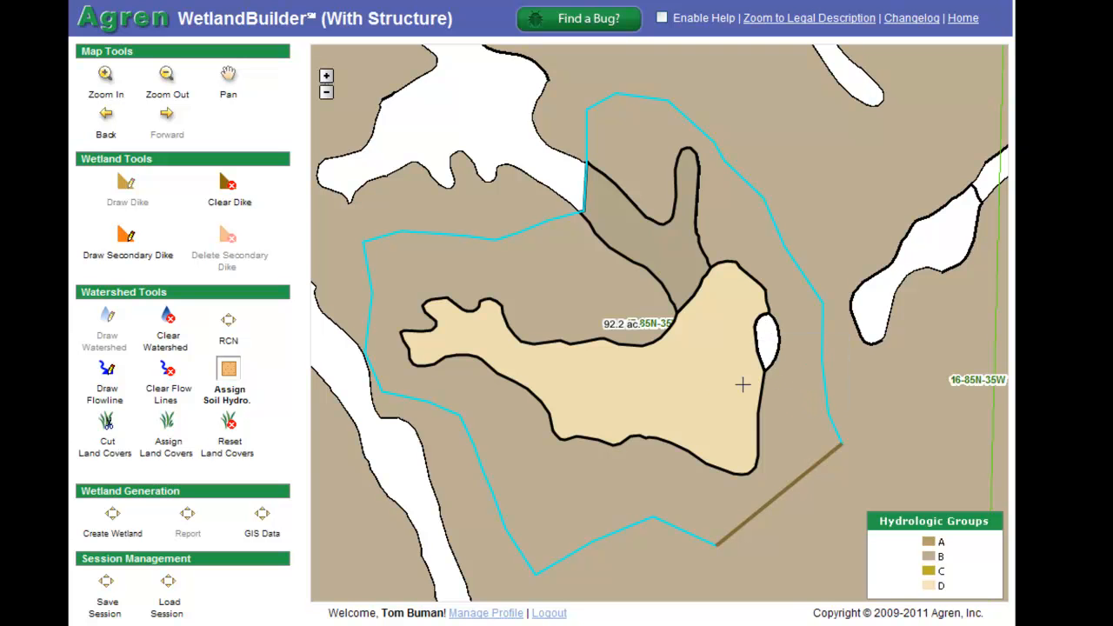
Step: Hide the contours layer and cut a land cover area of about 5.1 acres around the farmstead
click(106, 423)
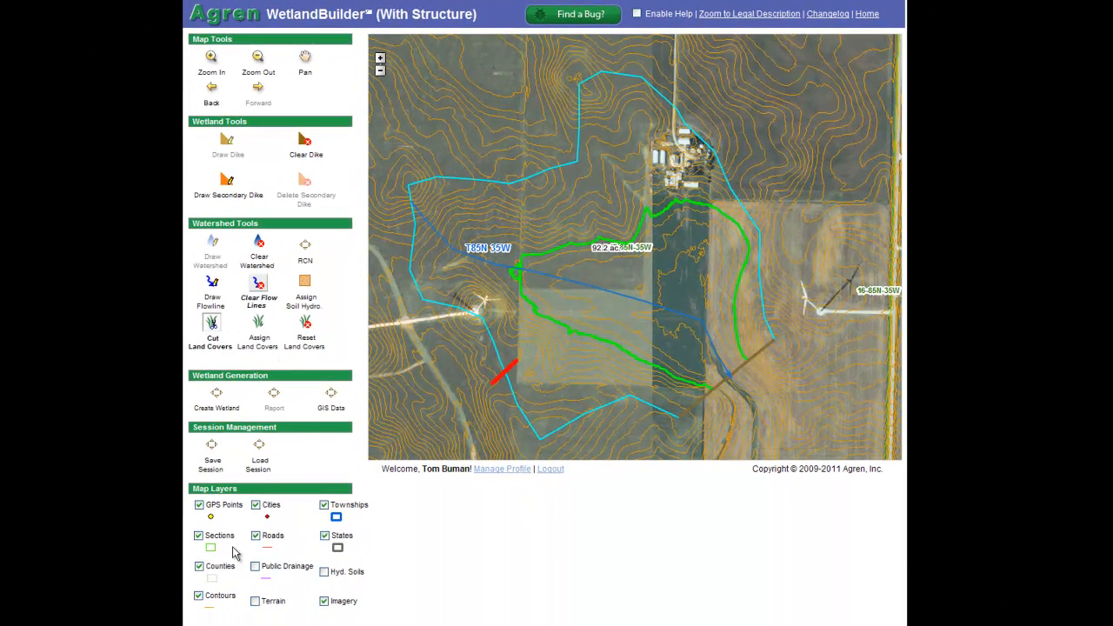
click(199, 597)
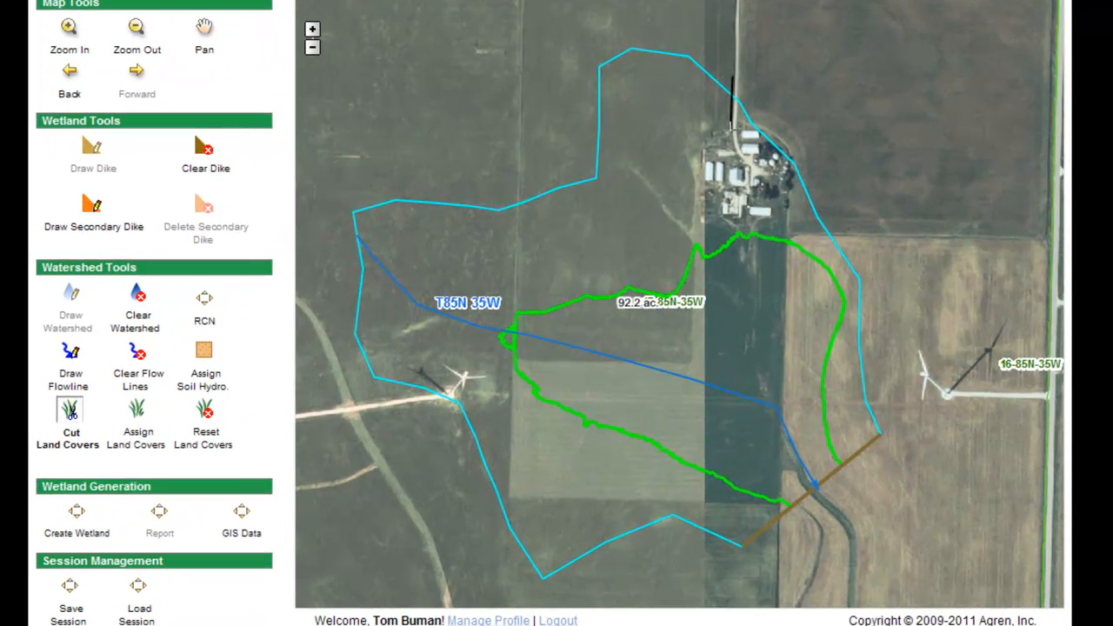
click(728, 131)
click(693, 134)
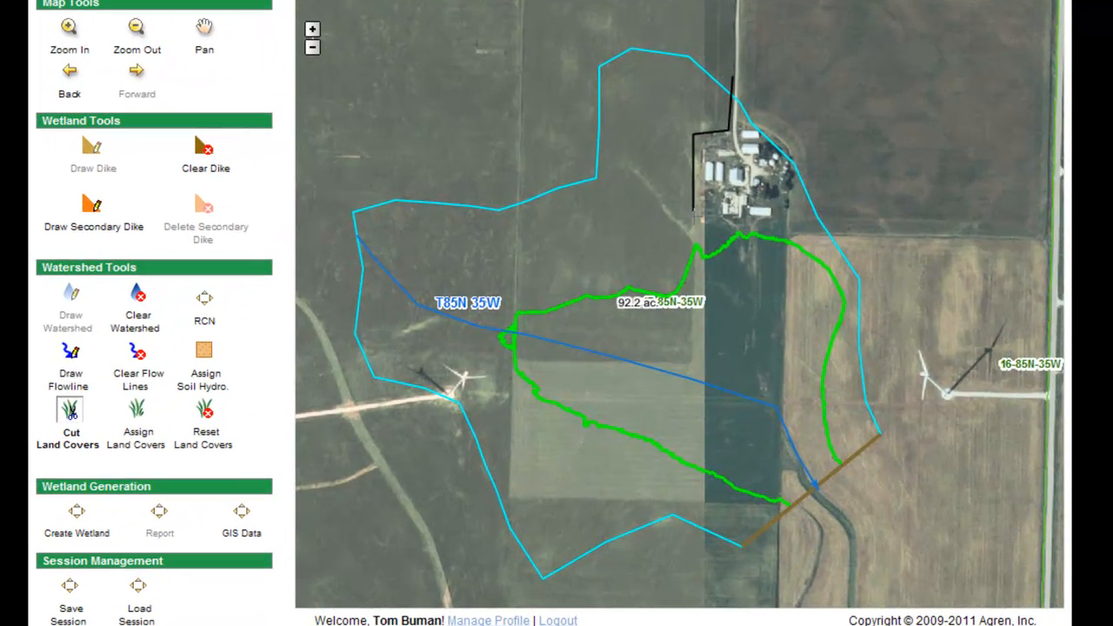
click(694, 230)
click(786, 224)
double_click(791, 139)
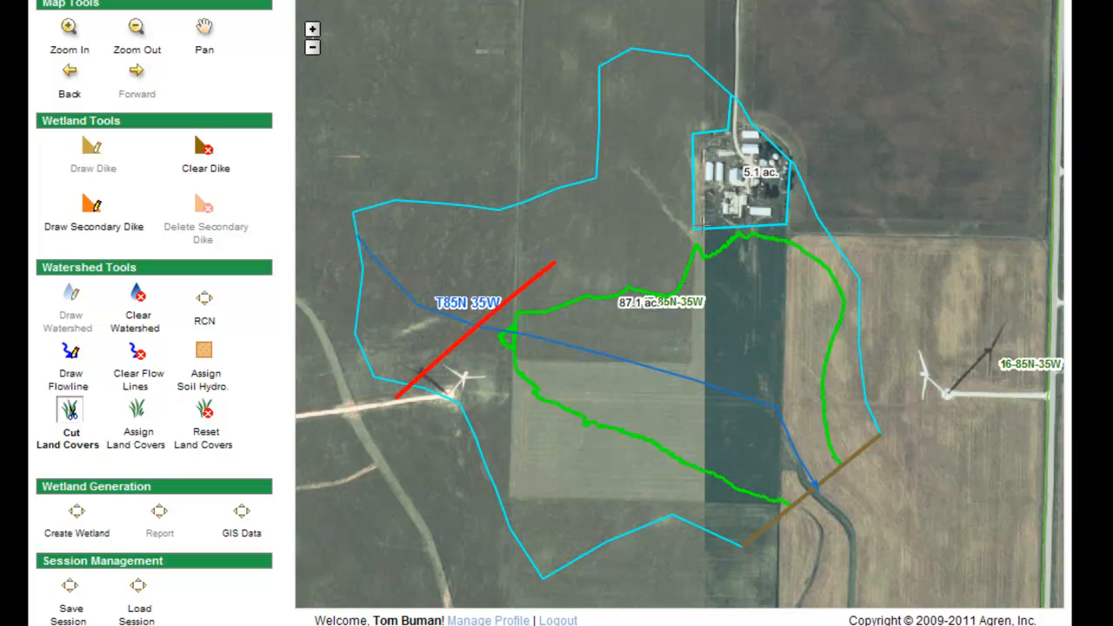
Step: Cut a rectangular land cover area of about 11.3 acres along the dark field strip south of the farmstead
click(706, 224)
click(706, 503)
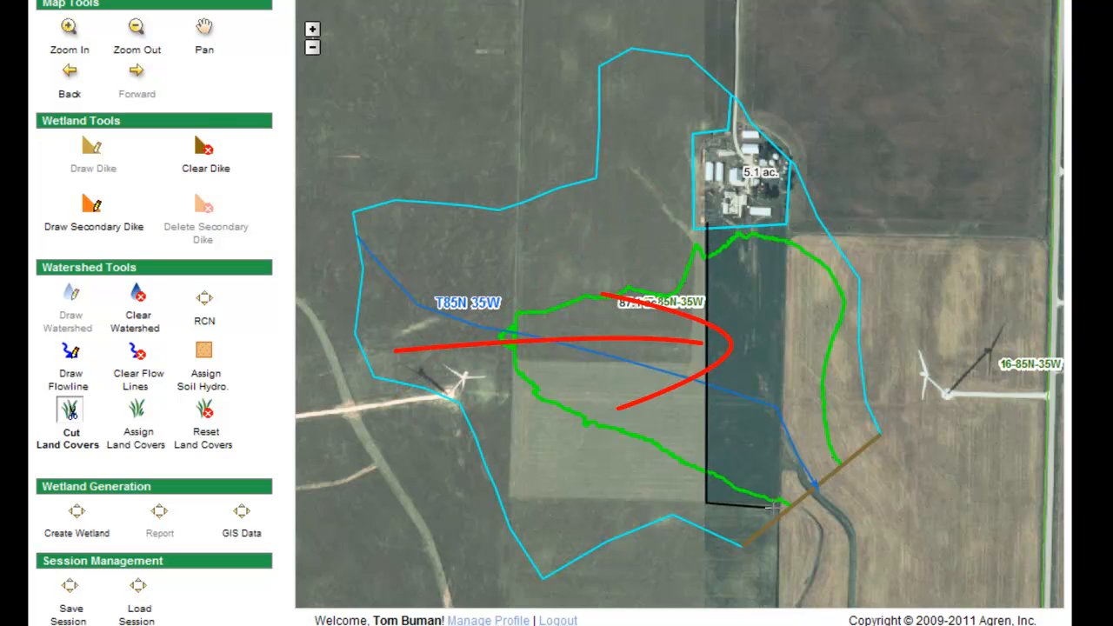
click(780, 503)
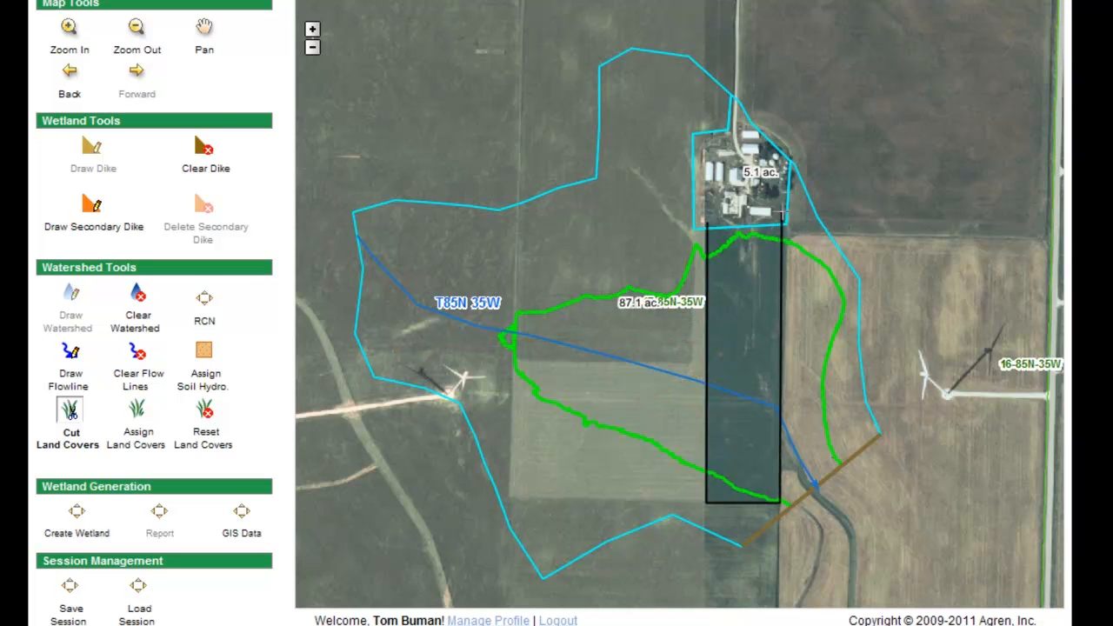
double_click(782, 214)
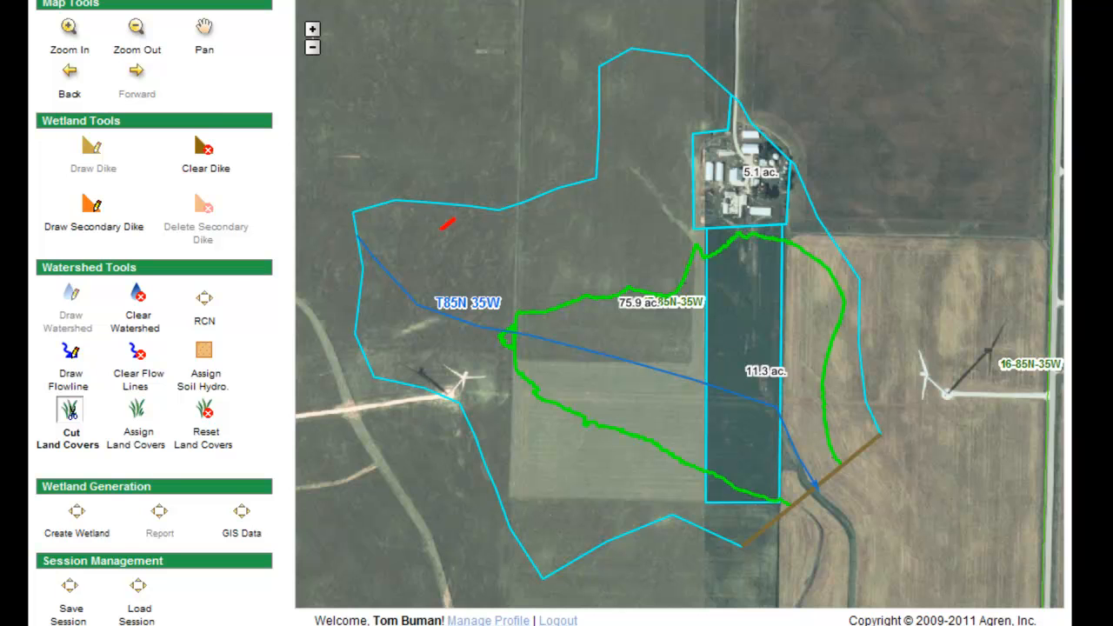
Step: Assign the small grain land cover Straight Row + Crop Residue Cover [Good] to the large remaining watershed area
click(136, 415)
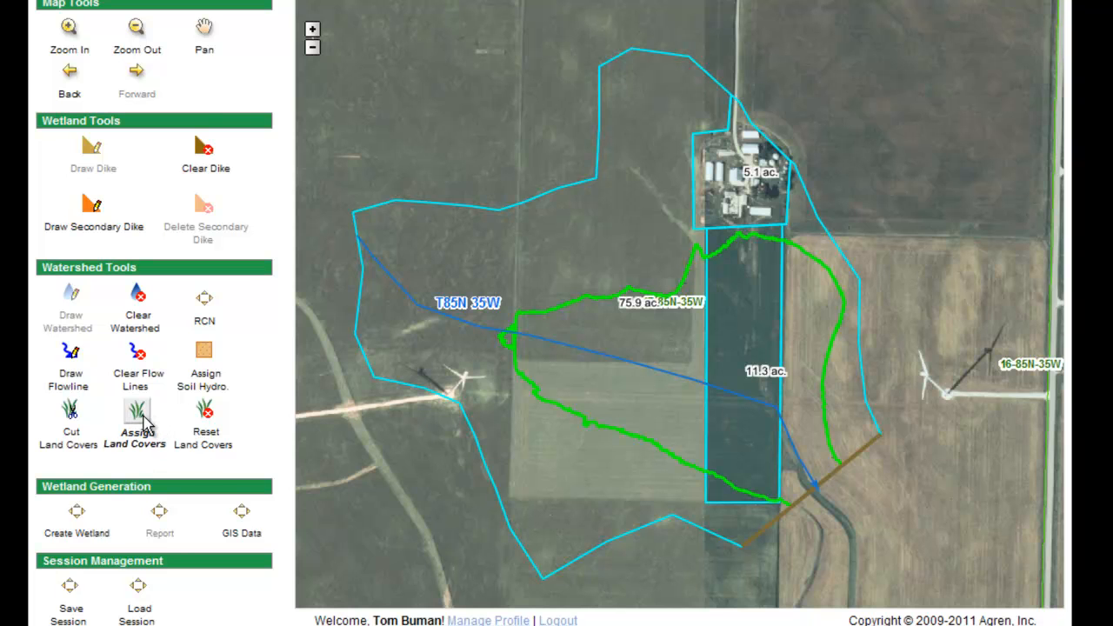
click(616, 199)
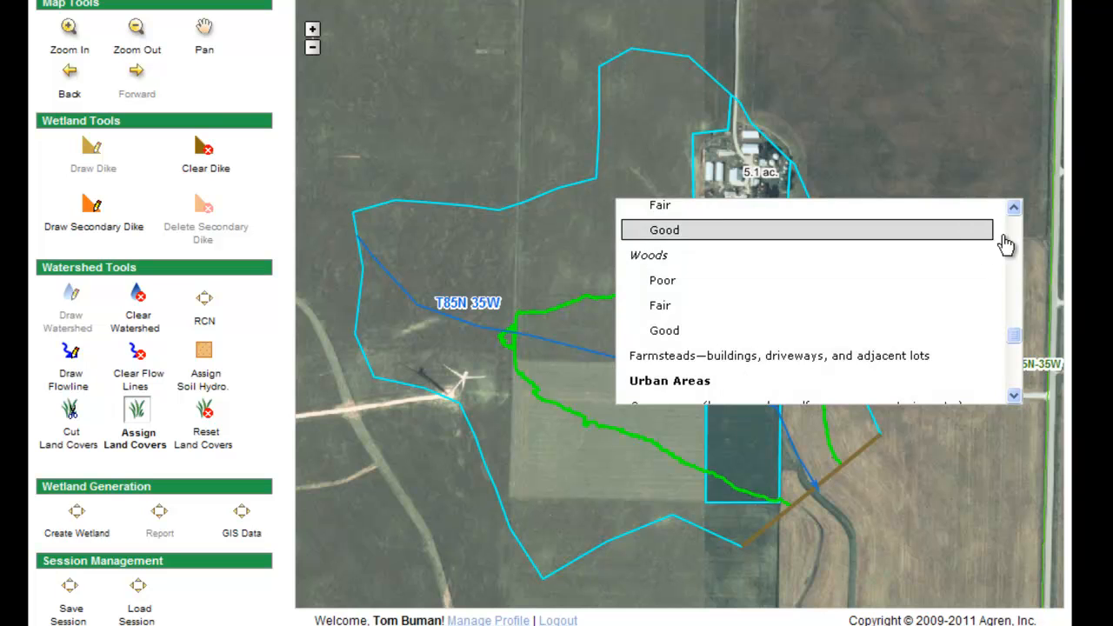
drag(1019, 336, 1013, 271)
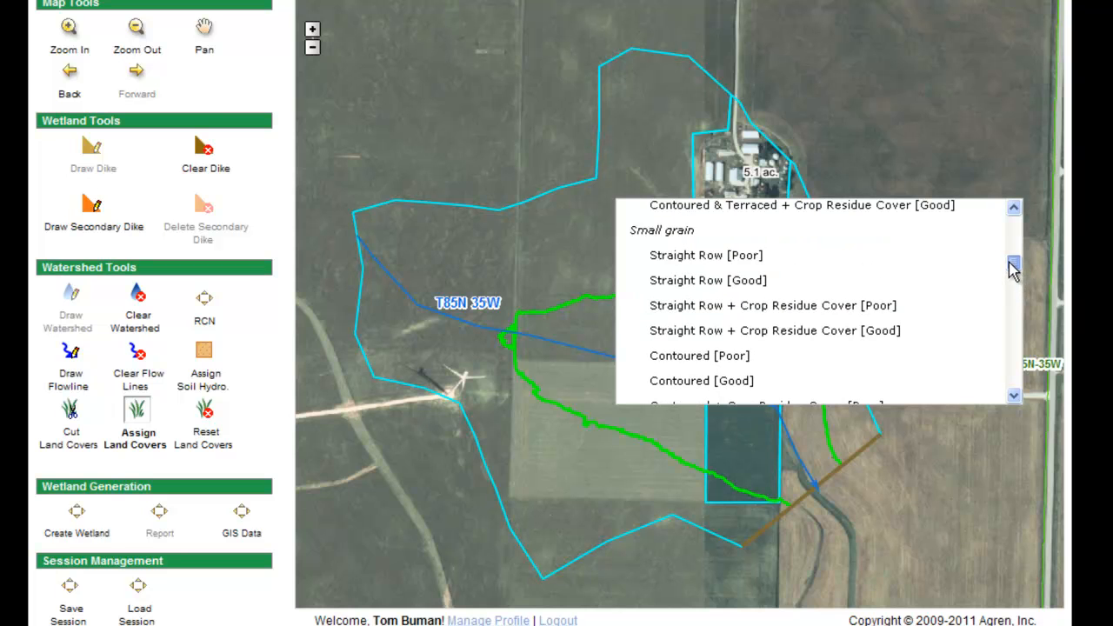
click(865, 332)
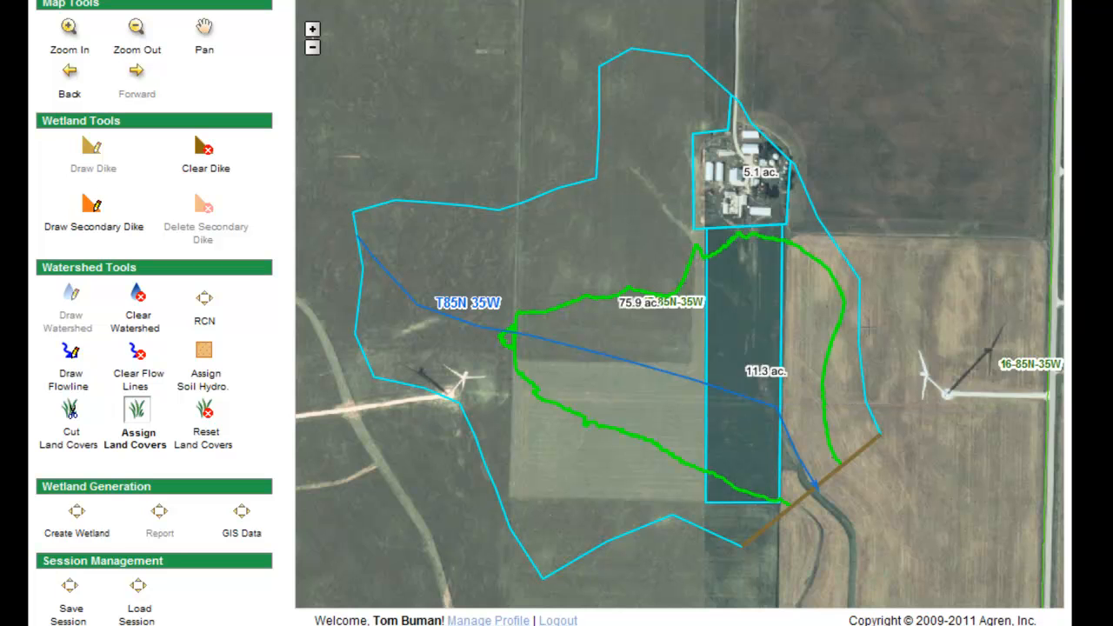
Step: Assign the closed-seeded land cover Contoured [Good] to the strip south of the farmstead and the Farmsteads cover to the farmstead area
click(766, 303)
drag(757, 373, 757, 397)
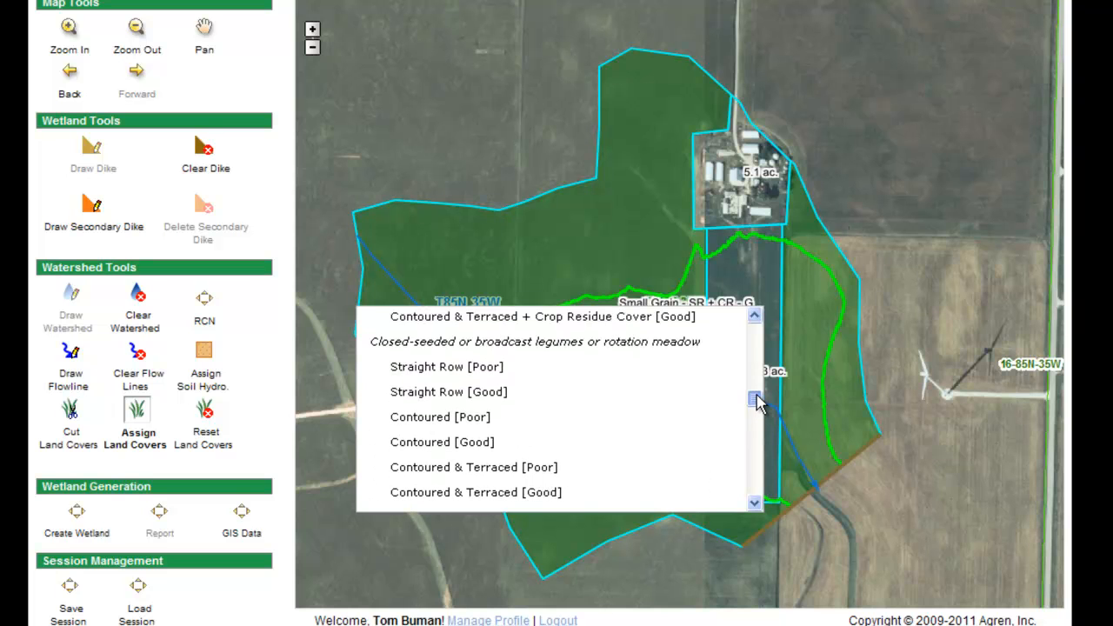
click(491, 444)
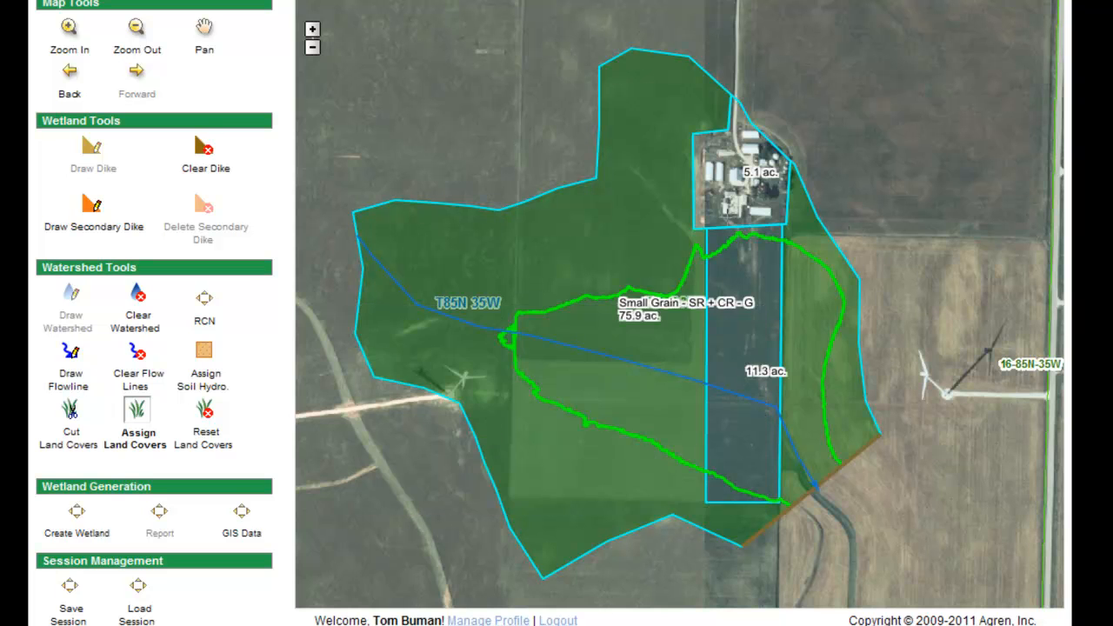
click(737, 183)
drag(725, 282, 727, 336)
click(678, 330)
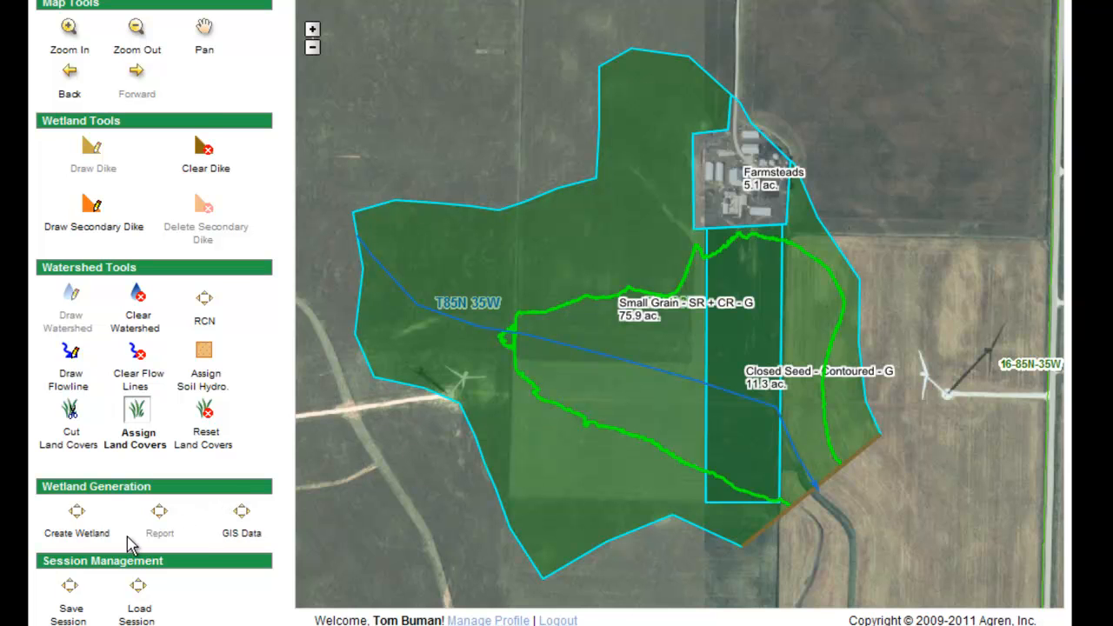
Step: Generate the wetland alternatives using GIS and default values with no base flow or berm, and sort them by wetland size, largest first
click(77, 515)
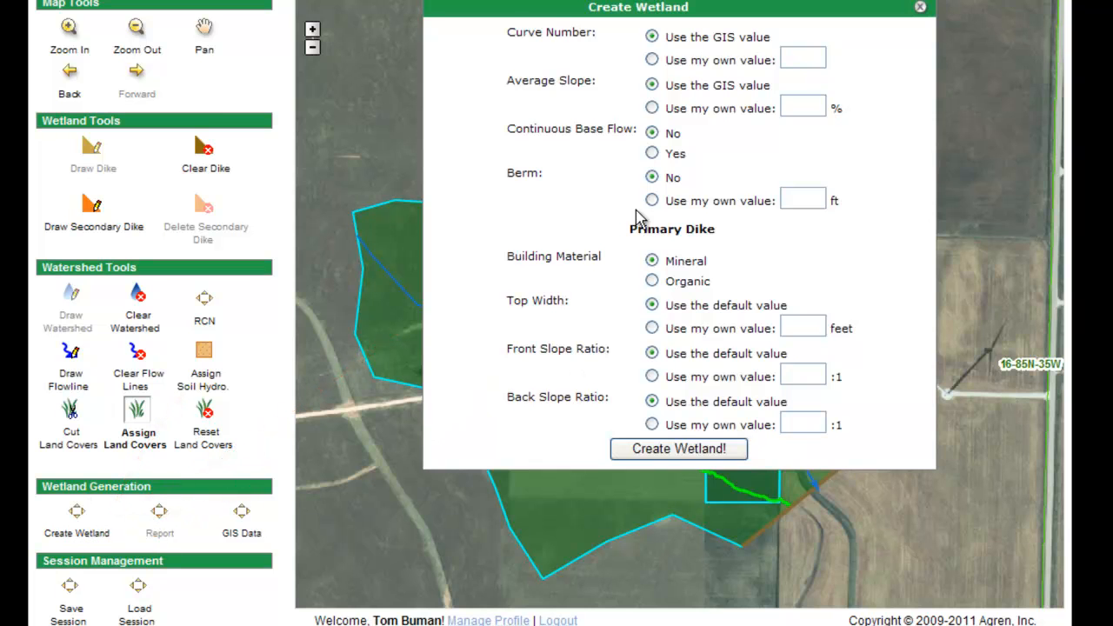
click(679, 450)
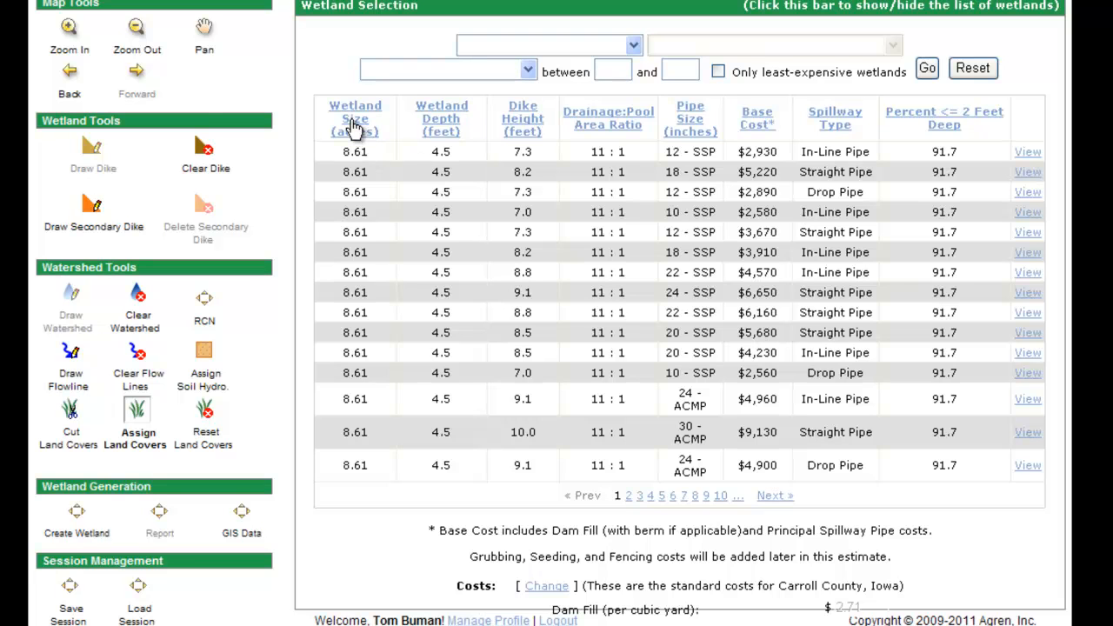
click(354, 127)
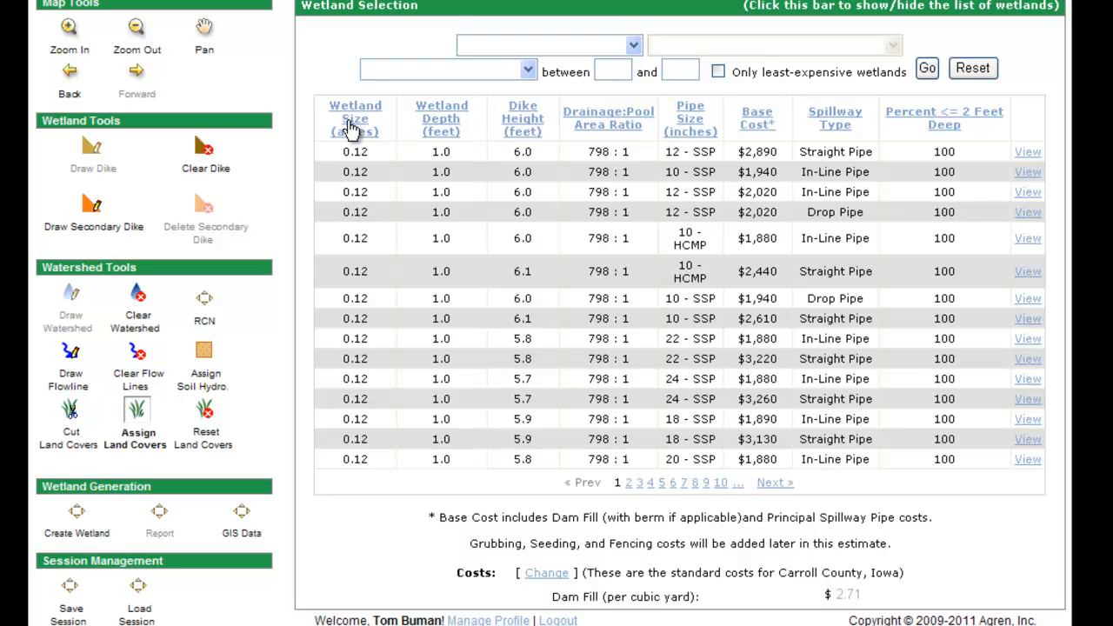
click(352, 127)
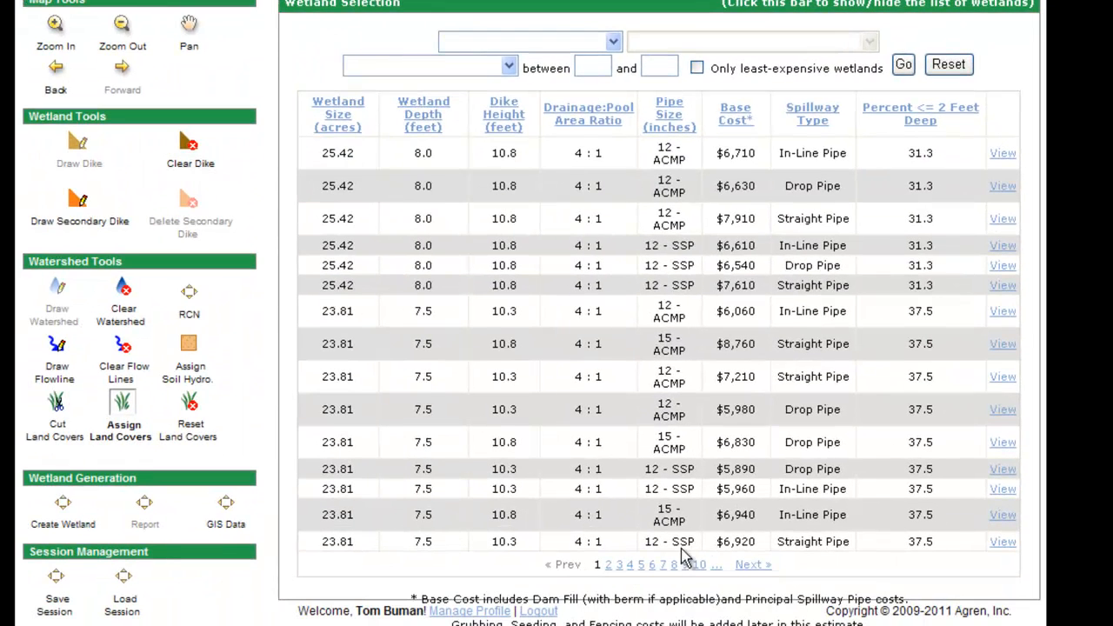
Step: Look through further pages of the wetland alternatives and return to the start of the largest-first list
click(718, 570)
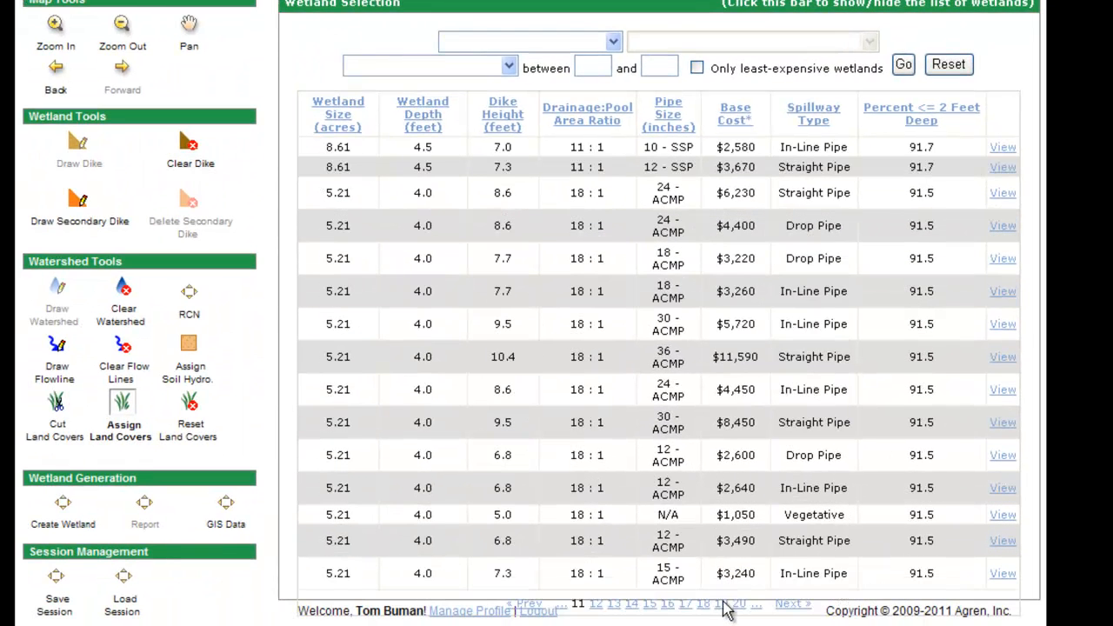
click(757, 607)
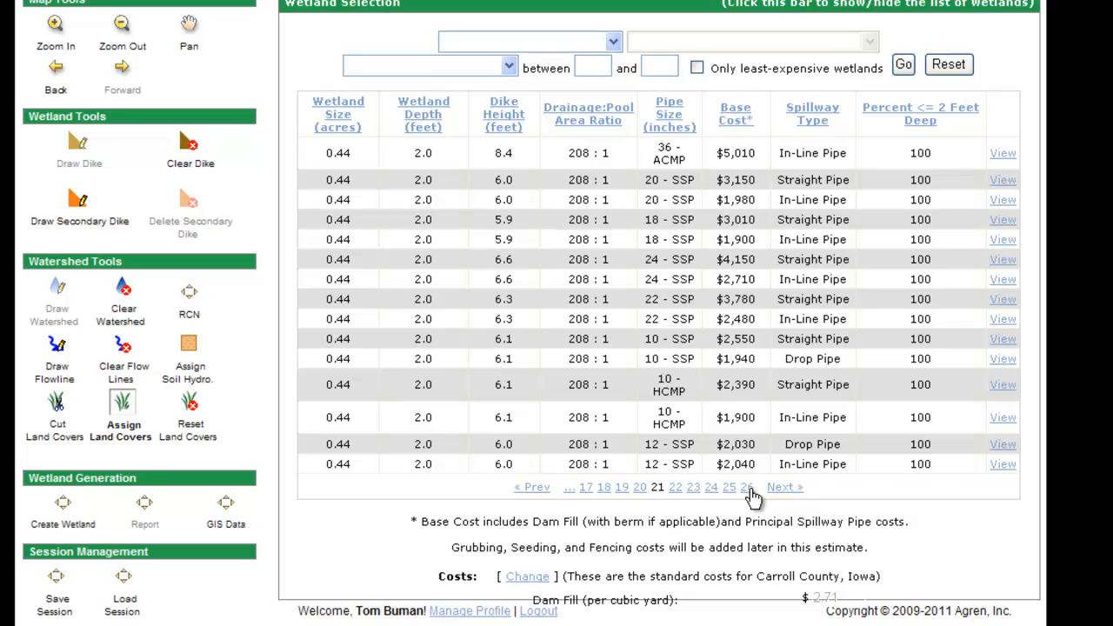
click(346, 112)
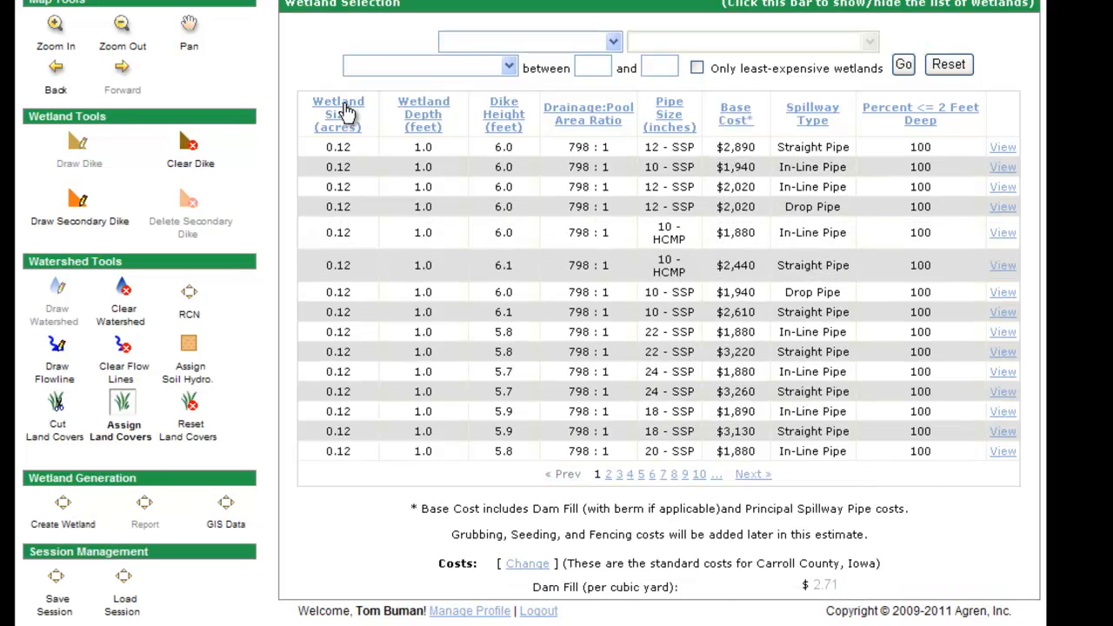
click(346, 111)
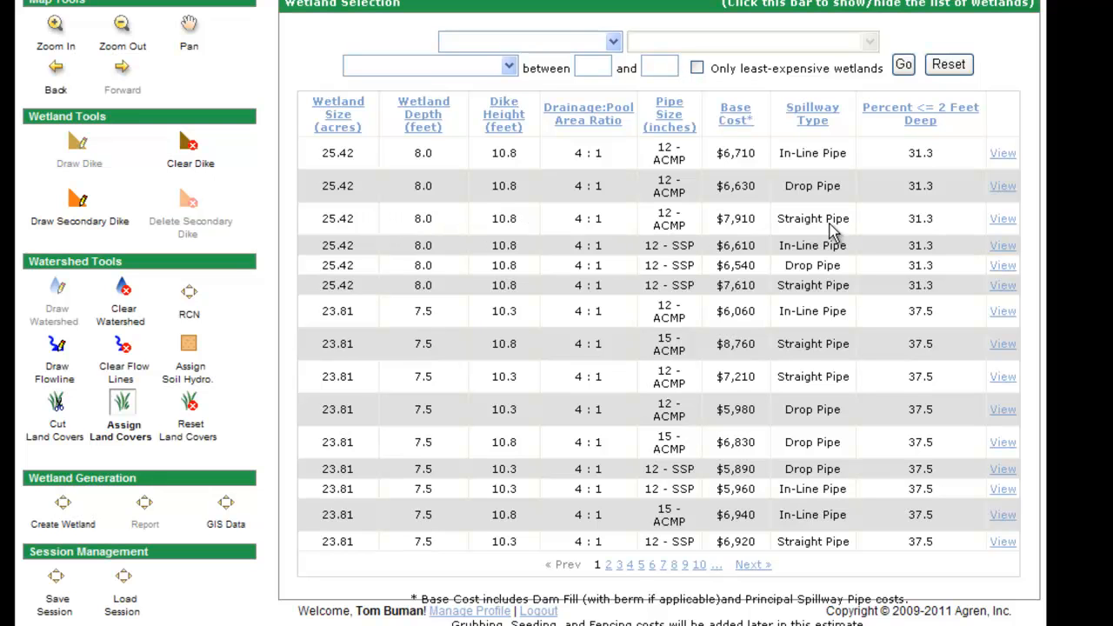
Step: View the 25.42-acre wetland with the 12-ACMP straight pipe spillway on the map, briefly checking the wetland list again
click(1004, 220)
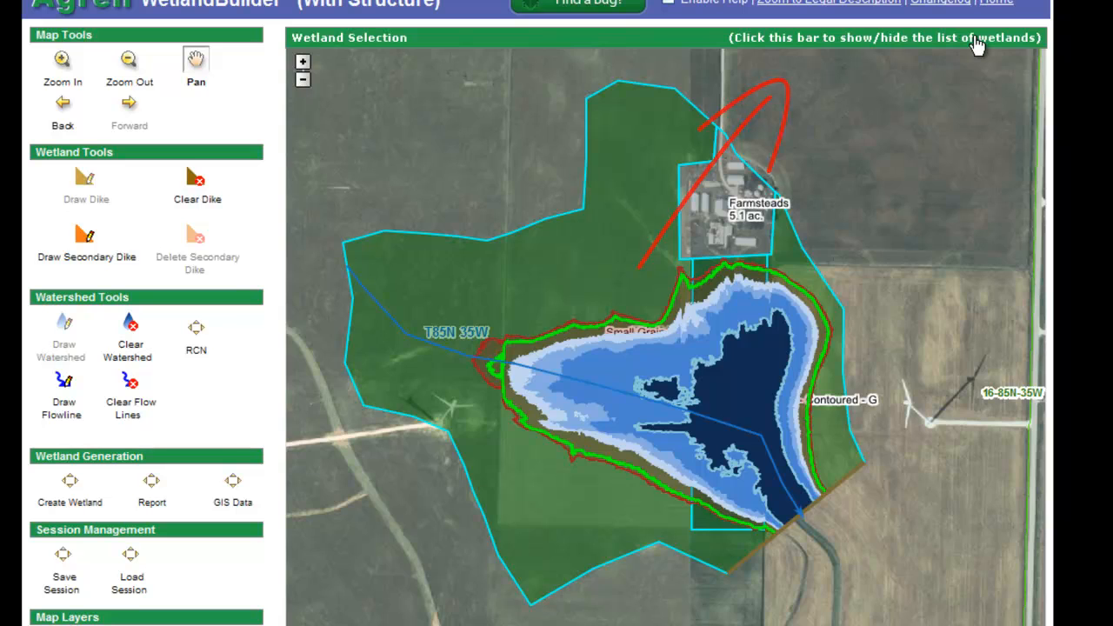
click(976, 41)
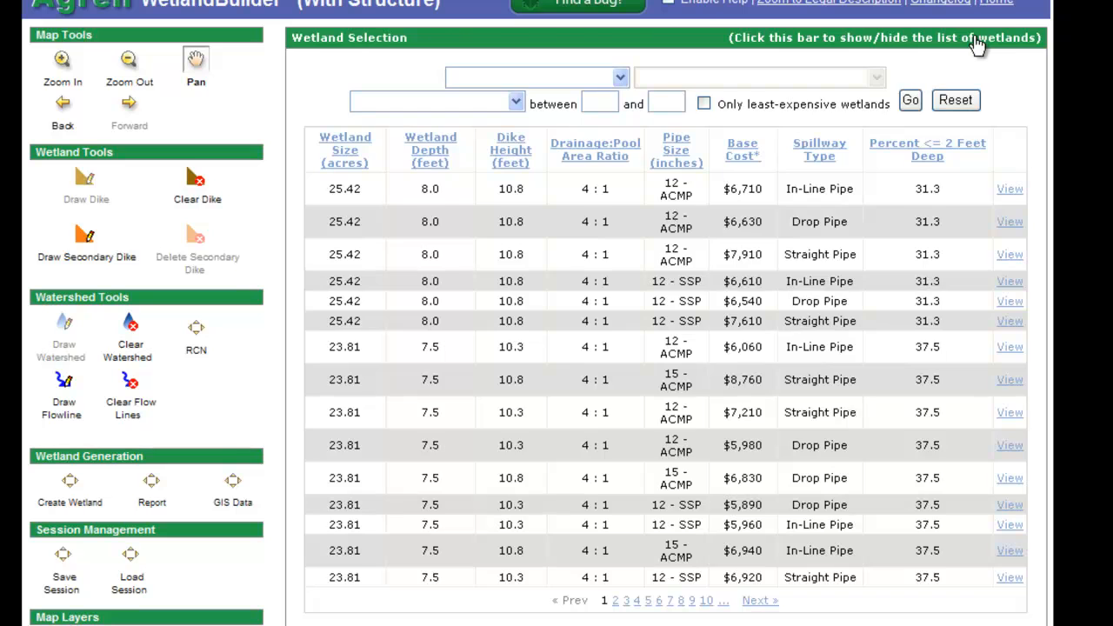
click(975, 43)
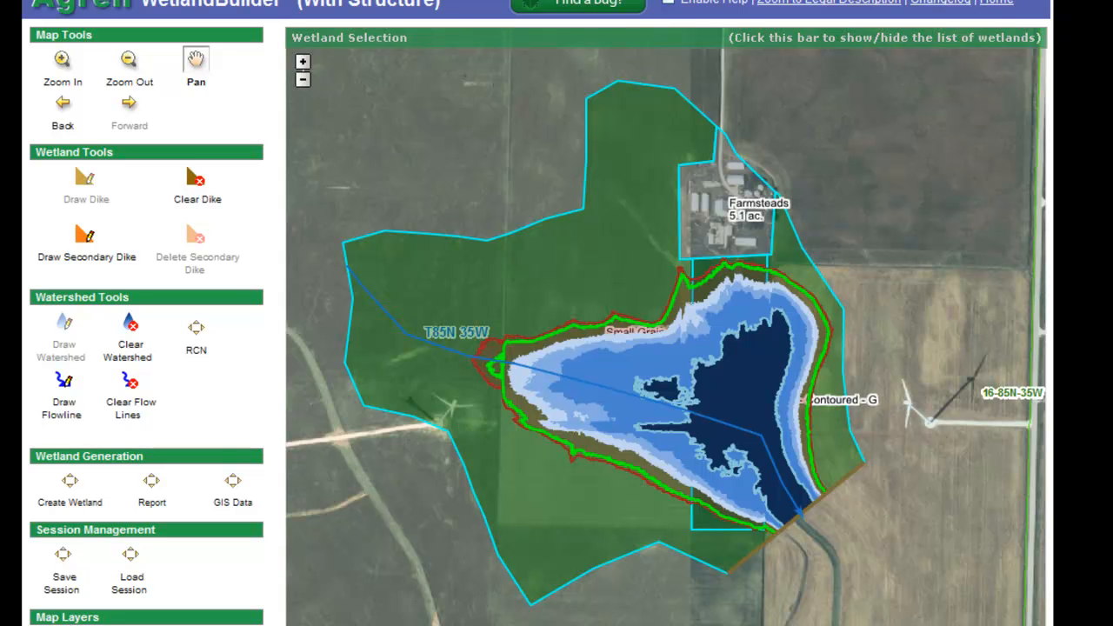
Step: Create the landowner and planner reports with all their optional sections included and open the resulting PDF
click(151, 485)
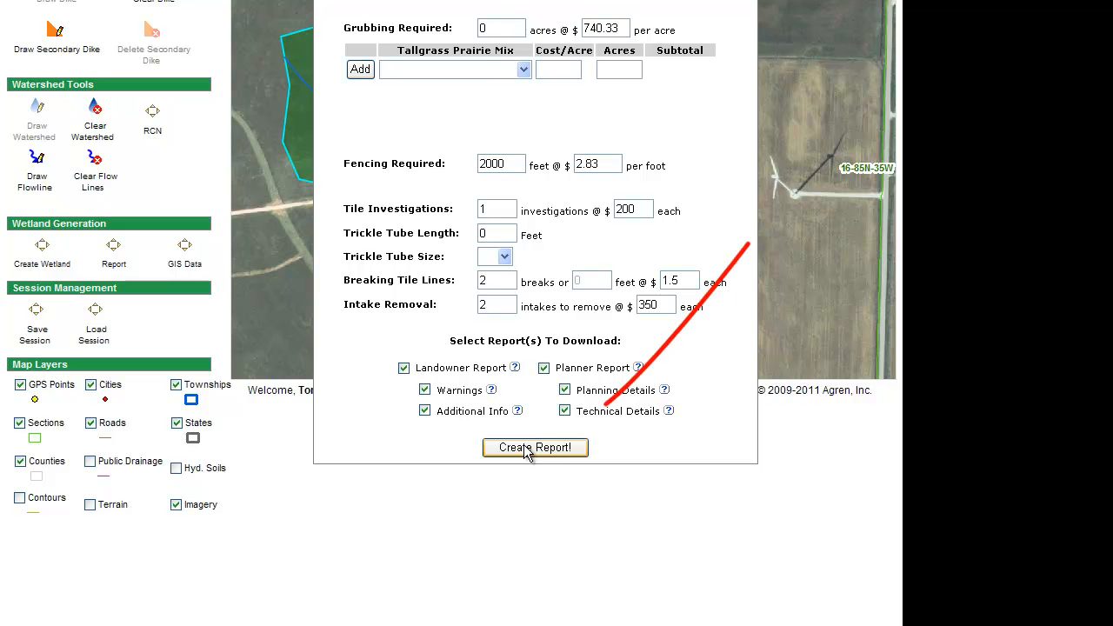
click(526, 450)
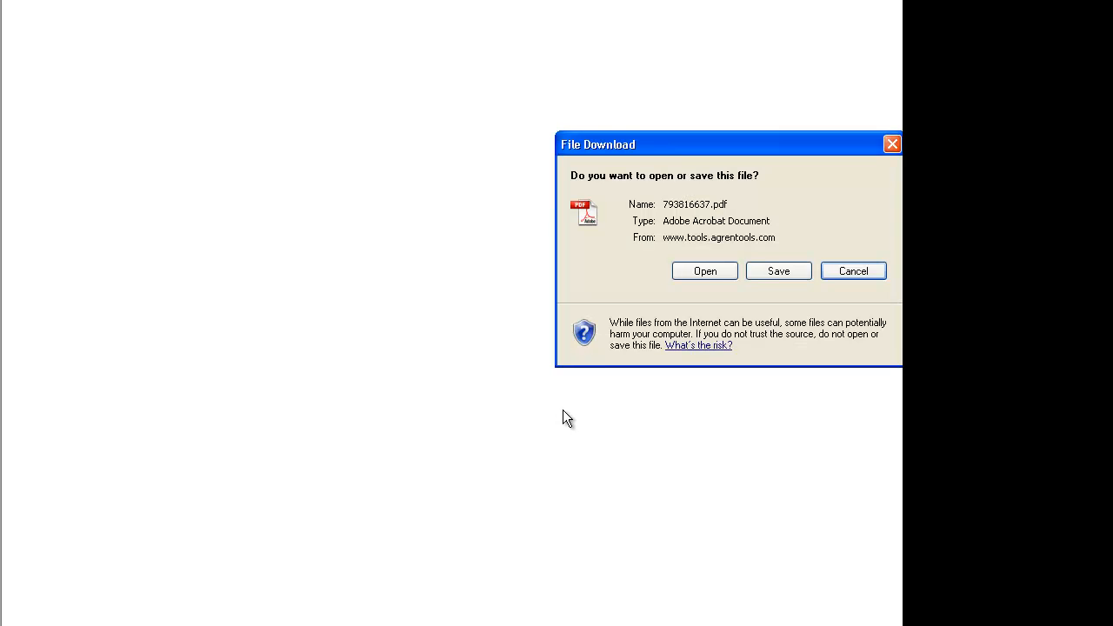
click(701, 284)
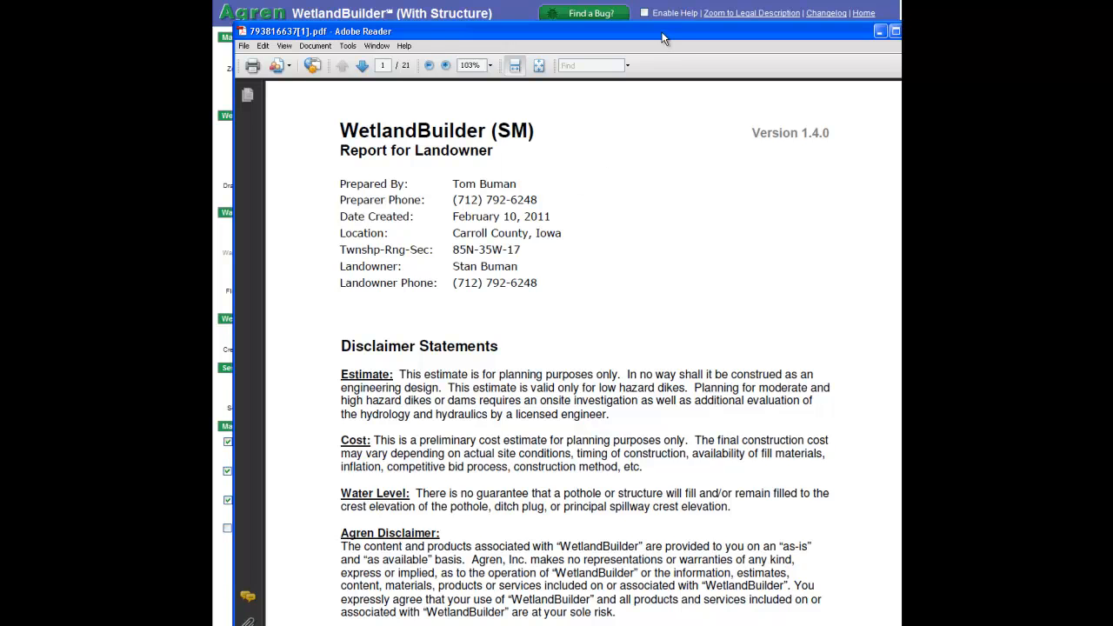
Step: Maximize the PDF report and look through the landowner and conservation planner sections and the pages that follow
double_click(662, 38)
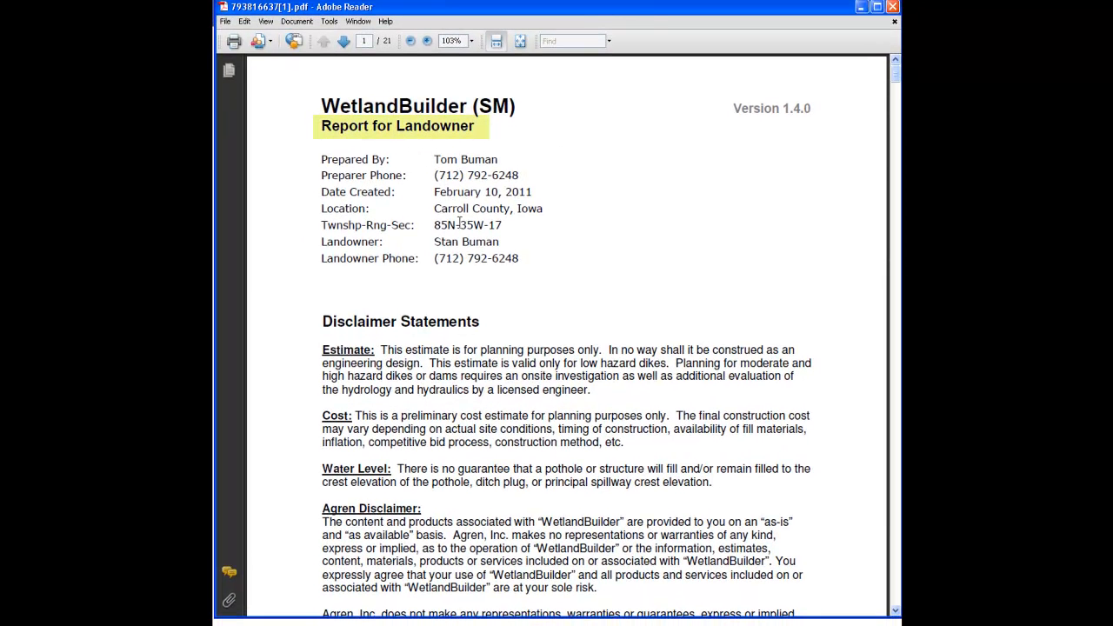
drag(895, 78, 895, 301)
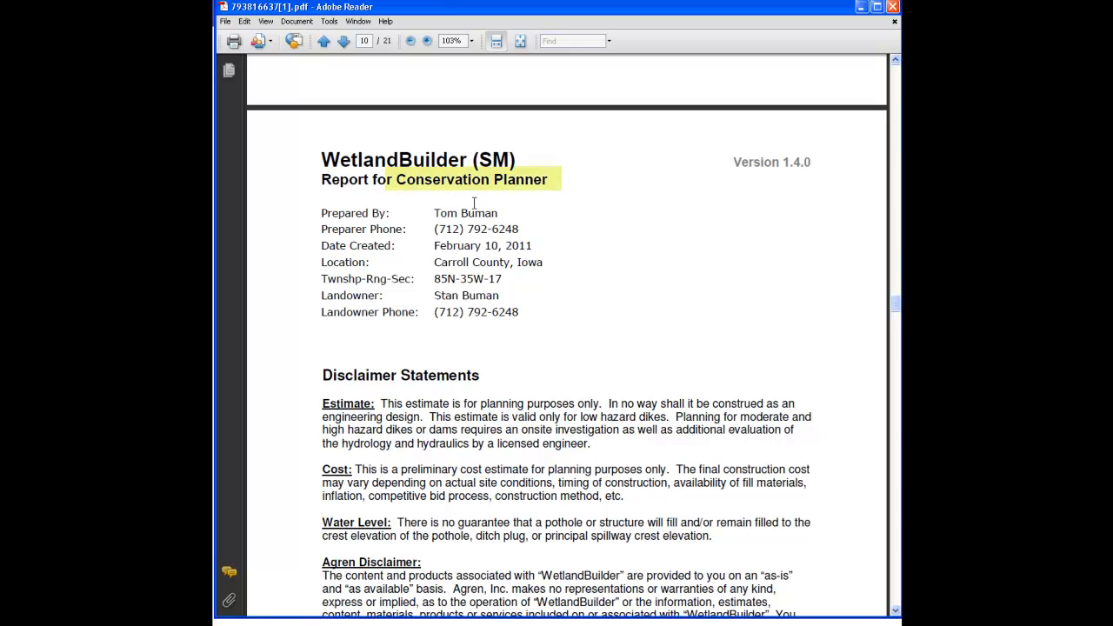
drag(895, 309, 896, 447)
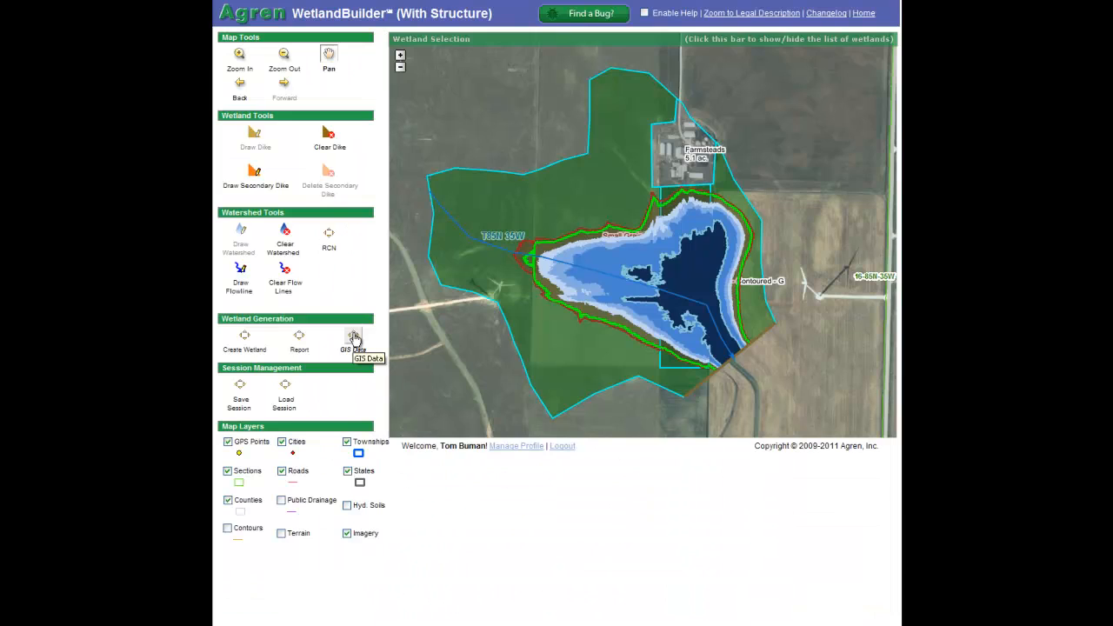